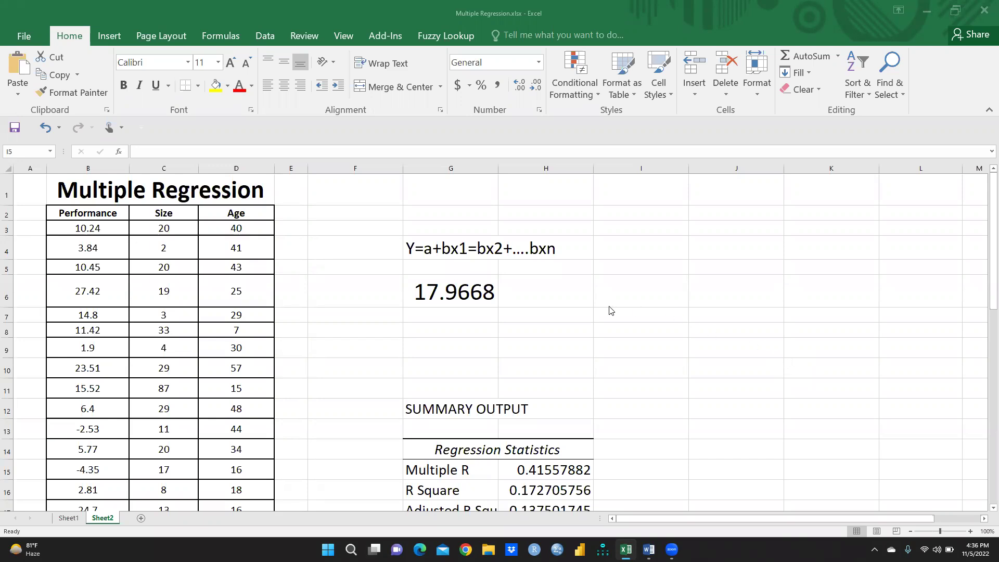
Switch to Regression.docx in Word and read the notes on regression coefficients, from the Multiple Regression heading to the definition of R.
mouse_move(648, 549)
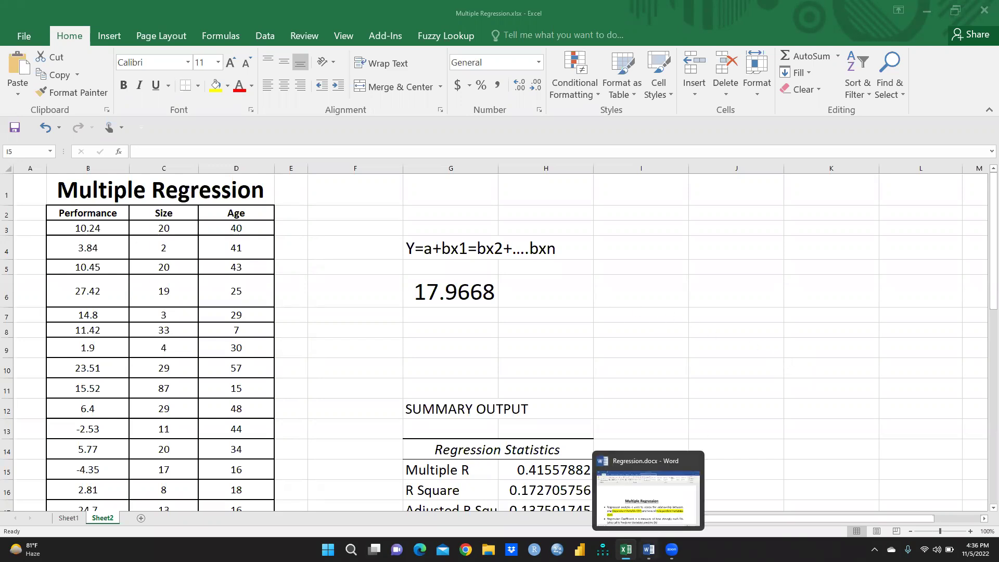
left_click(648, 515)
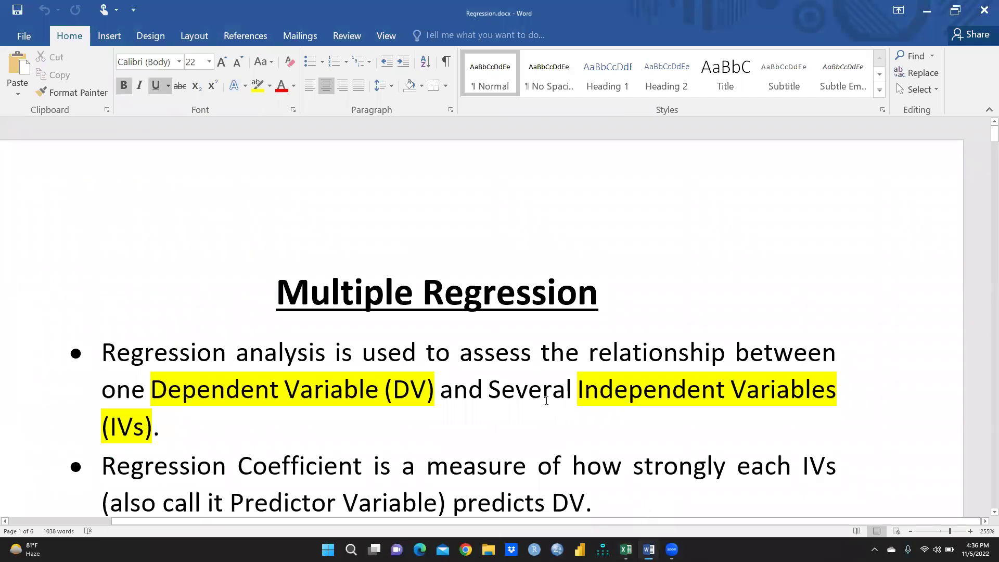
scroll(547, 400, "down", 3)
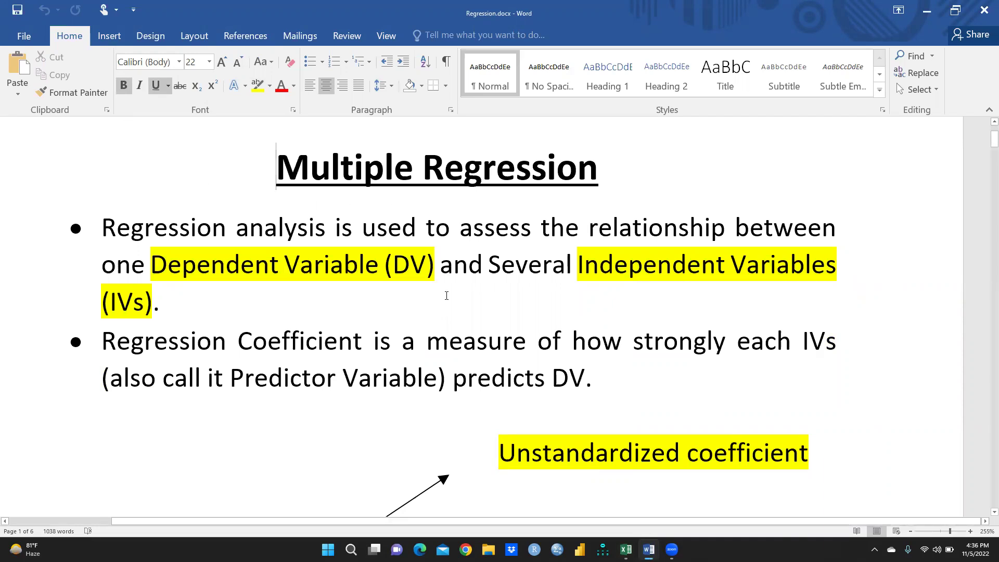
scroll(447, 295, "down", 10)
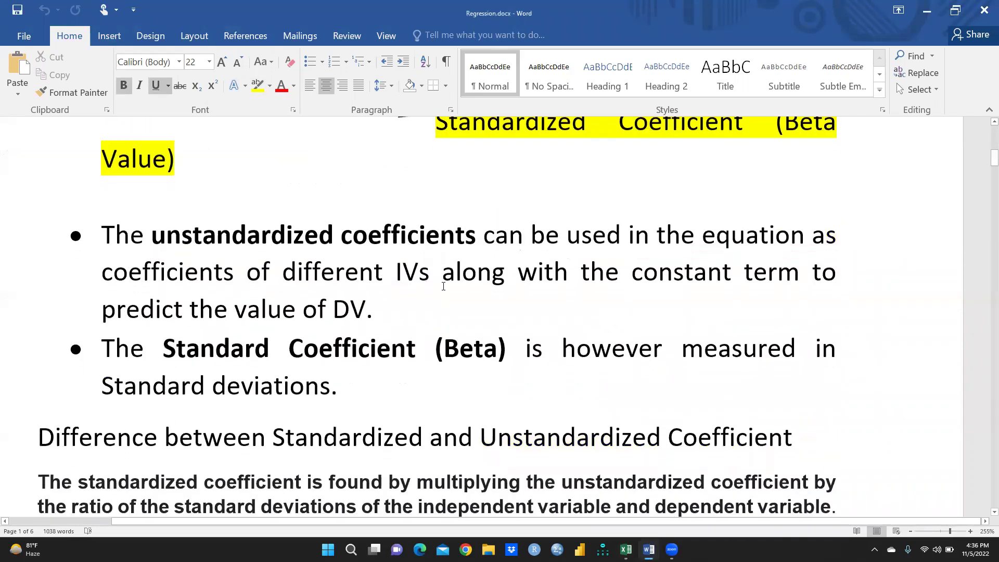
scroll(444, 286, "down", 1)
scroll(442, 286, "down", 8)
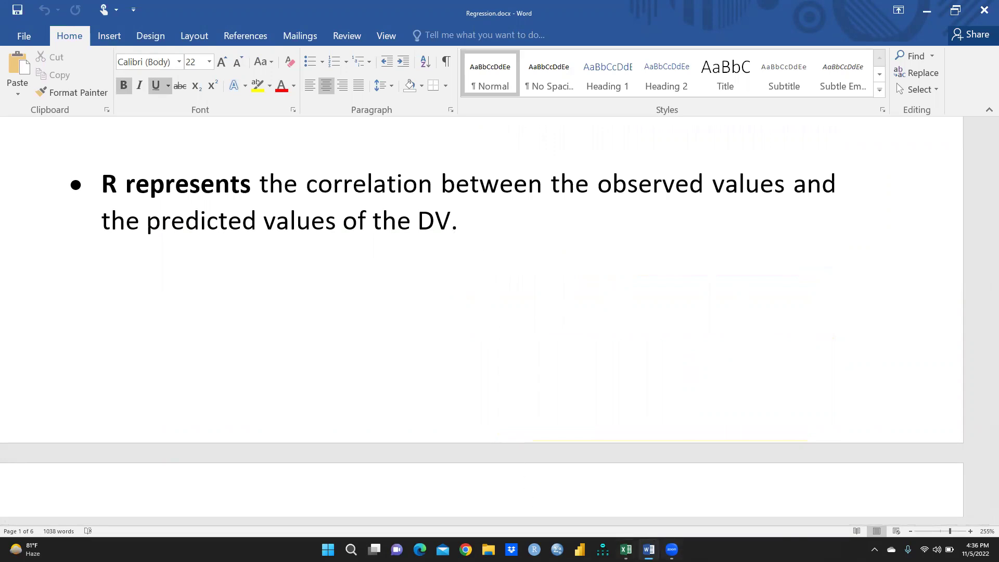
View the Regression Statistics on Sheet2 in Excel, then return to Word and read the notes defining R².
left_click(626, 549)
scroll(517, 405, "down", 2)
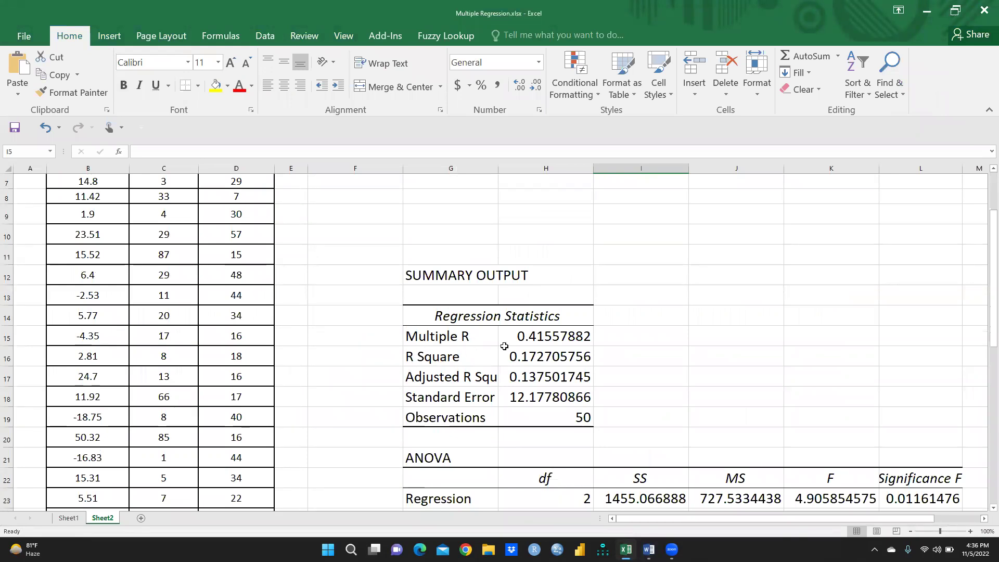
left_click(648, 549)
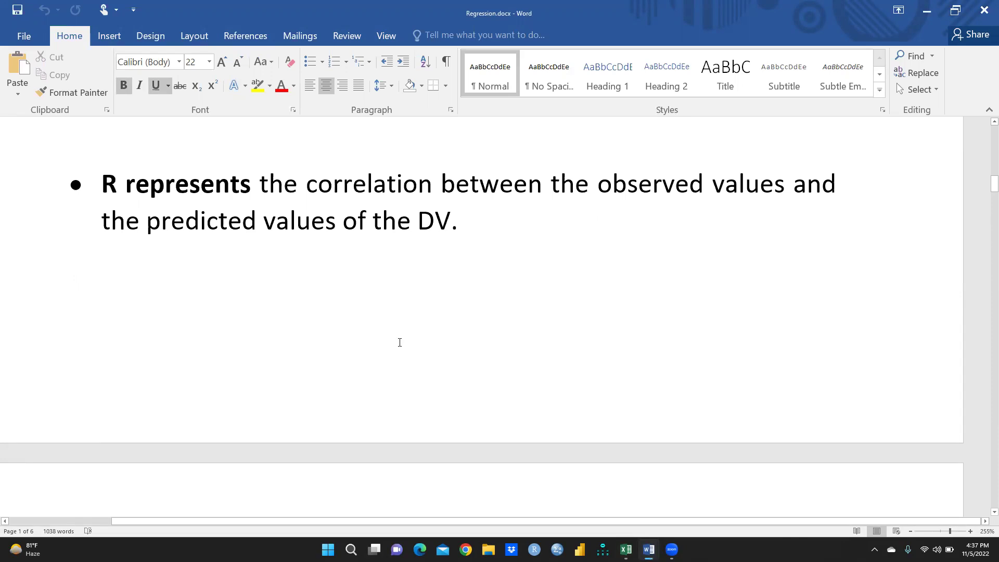
scroll(352, 323, "down", 3)
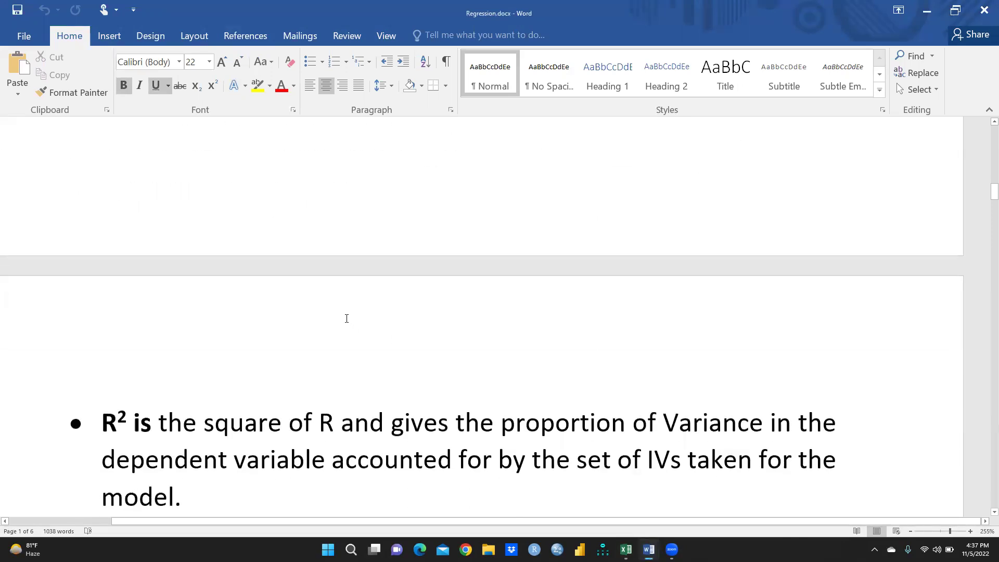
scroll(345, 319, "down", 2)
scroll(347, 319, "down", 1)
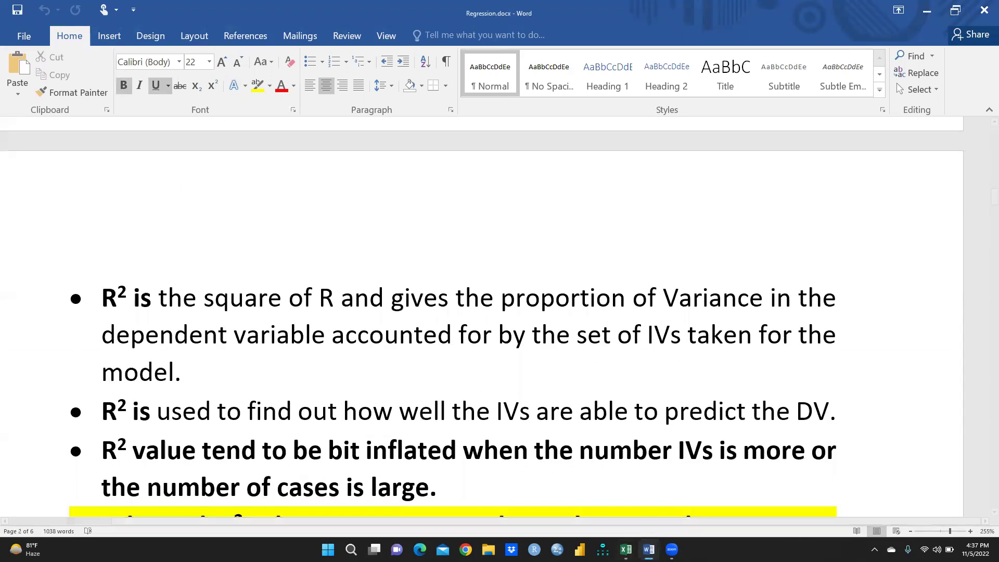
Switch to Excel and examine the R Square row of the summary output against the R² notes and the Performance, Size and Age data.
left_click(626, 549)
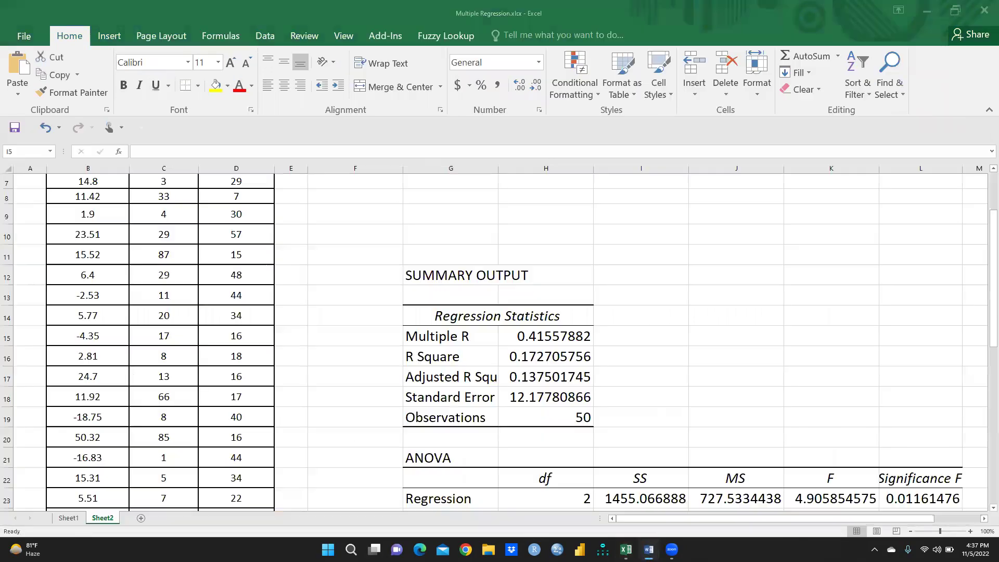
left_click(409, 356)
left_click_drag(409, 356, 563, 359)
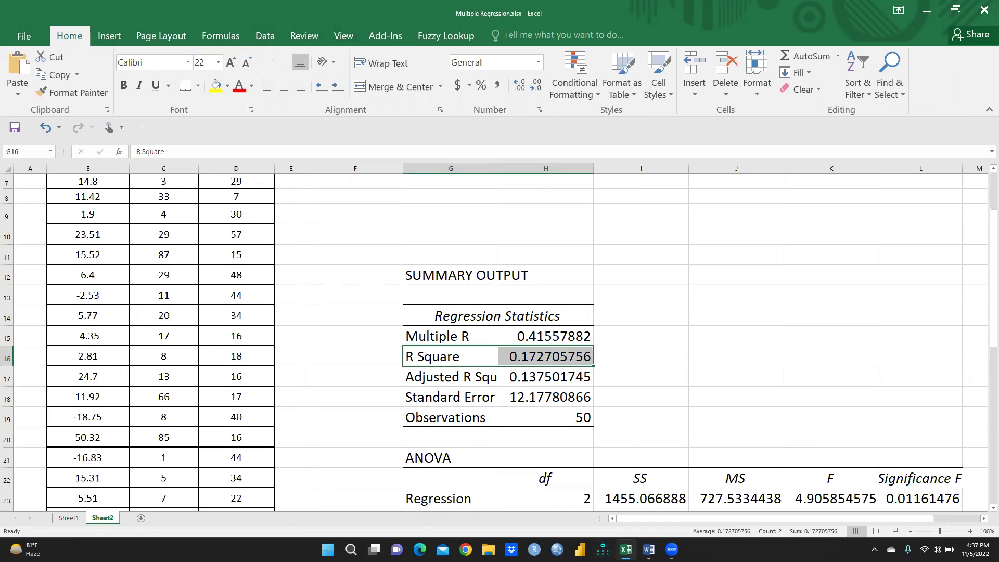
left_click(649, 550)
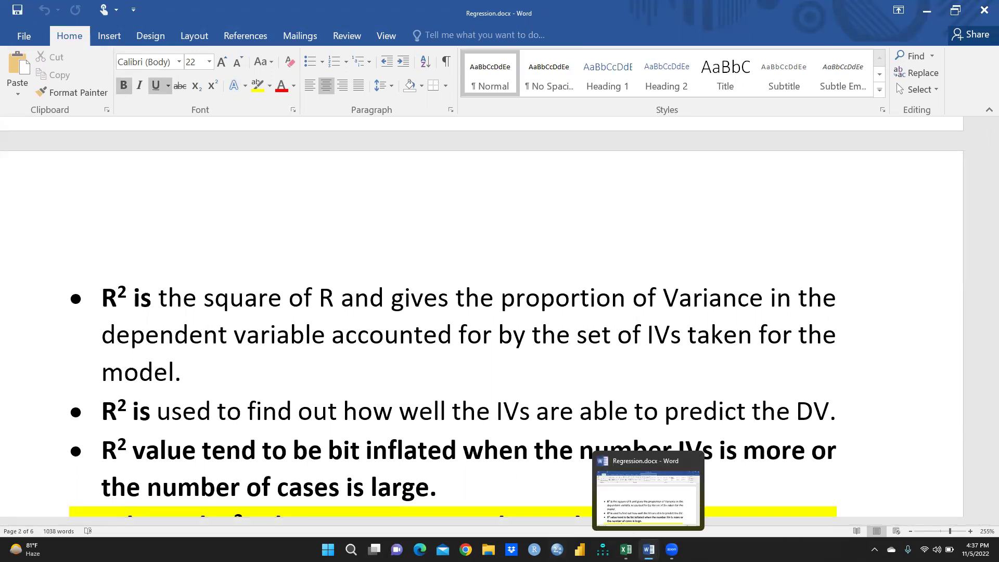
left_click(625, 549)
left_click_drag(447, 356, 546, 356)
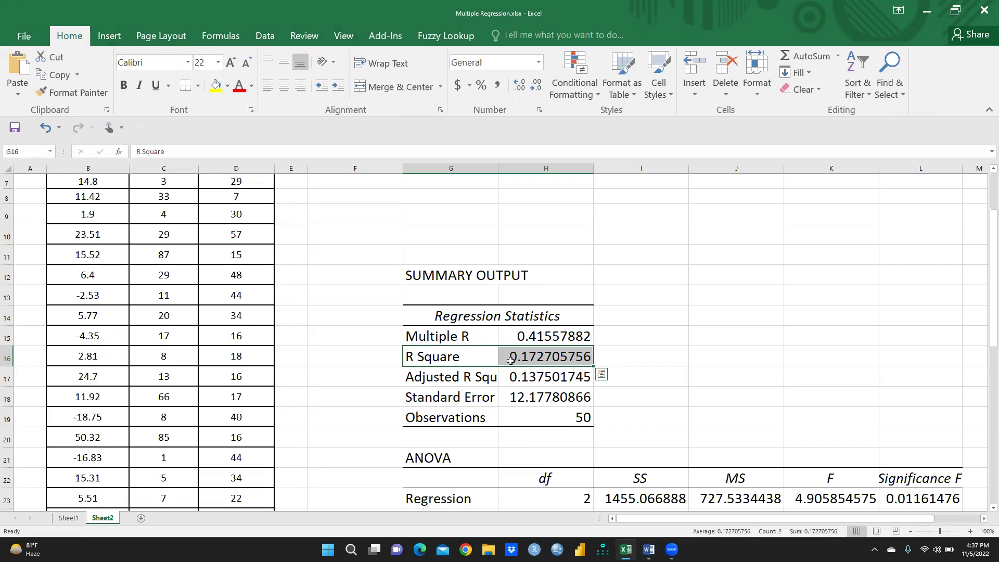
scroll(332, 373, "up", 2)
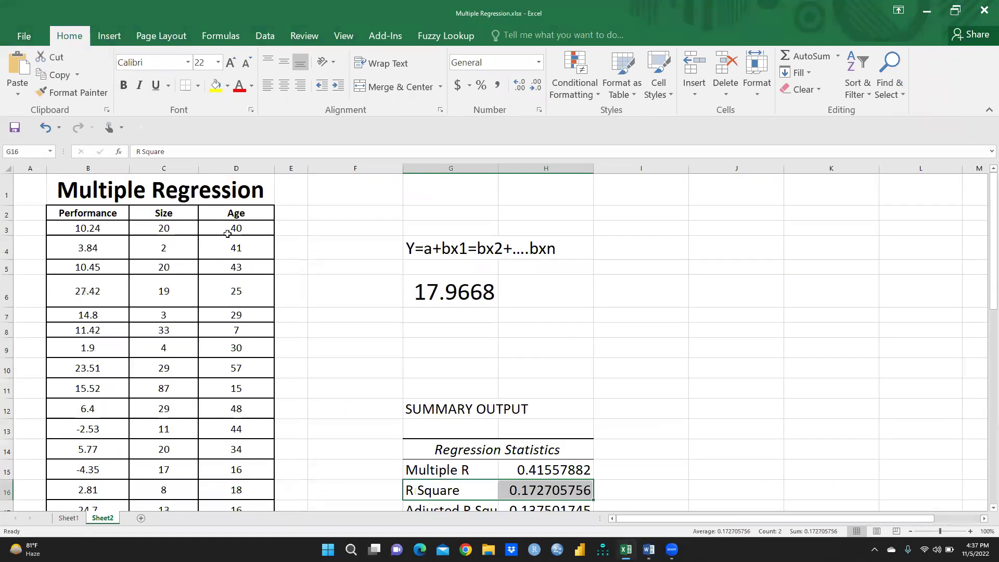
scroll(713, 350, "down", 3)
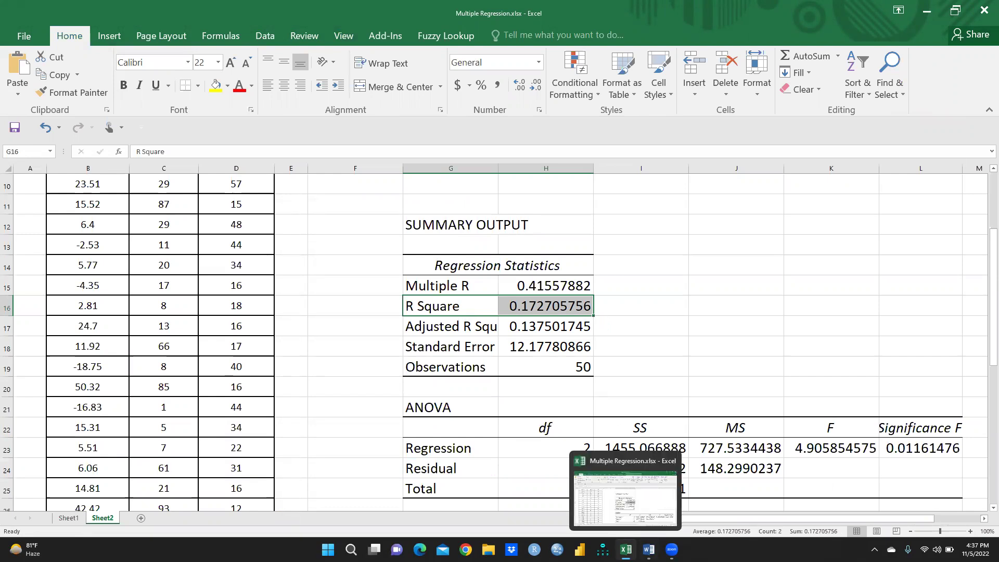
Return to the Word notes and read the sections on adjusted R², multicollinearity and the types of multiple regression.
left_click(649, 548)
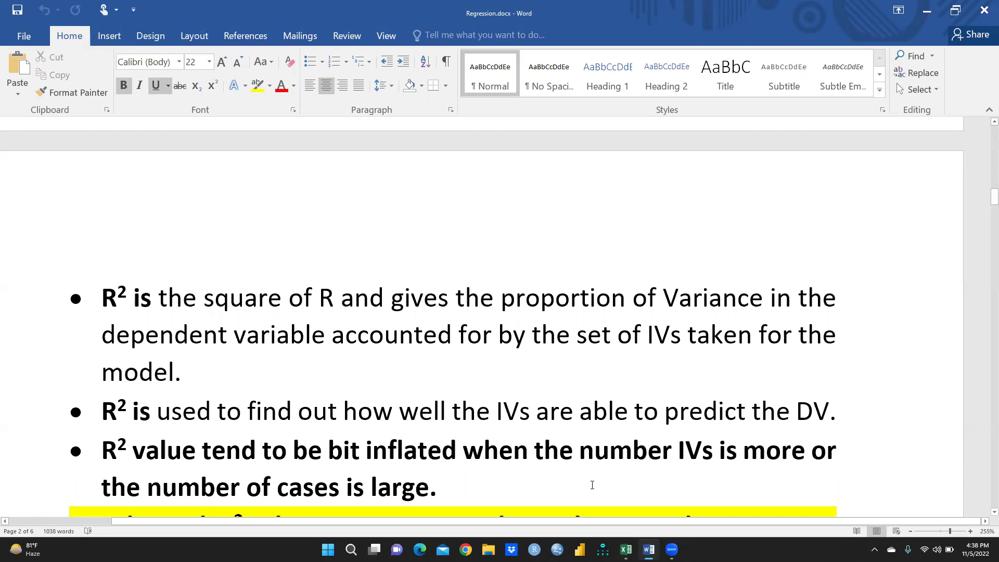
scroll(592, 485, "down", 2)
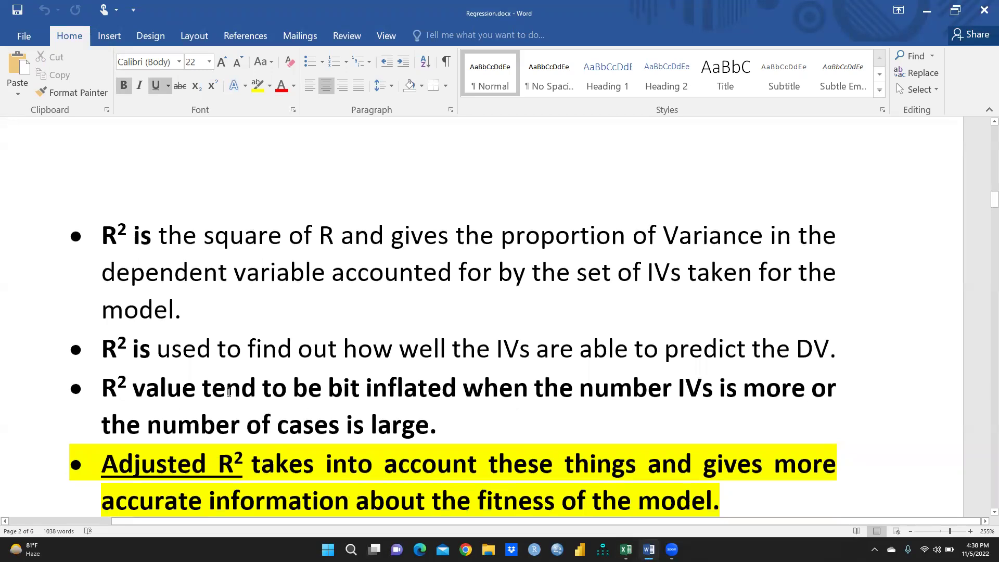
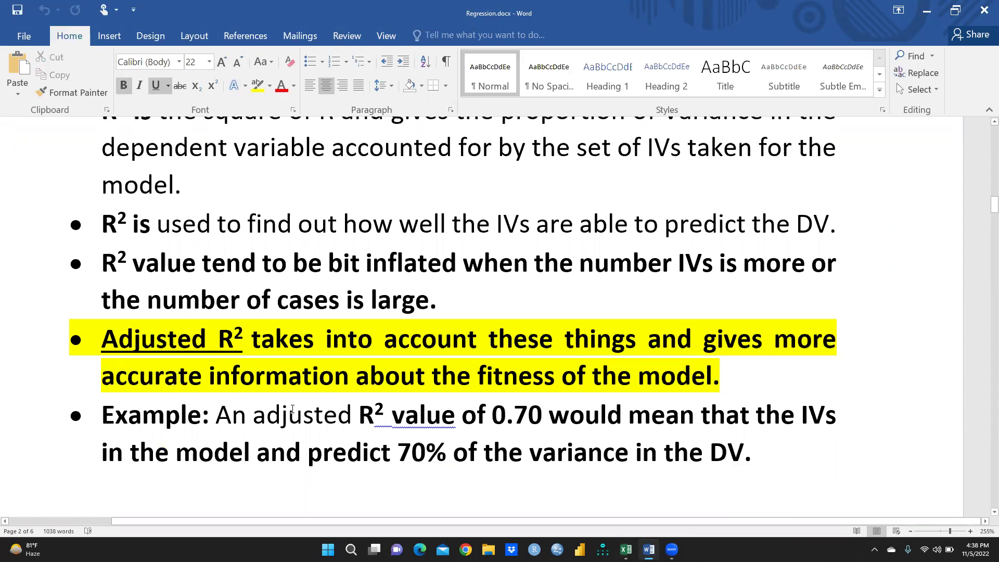
scroll(385, 311, "down", 3)
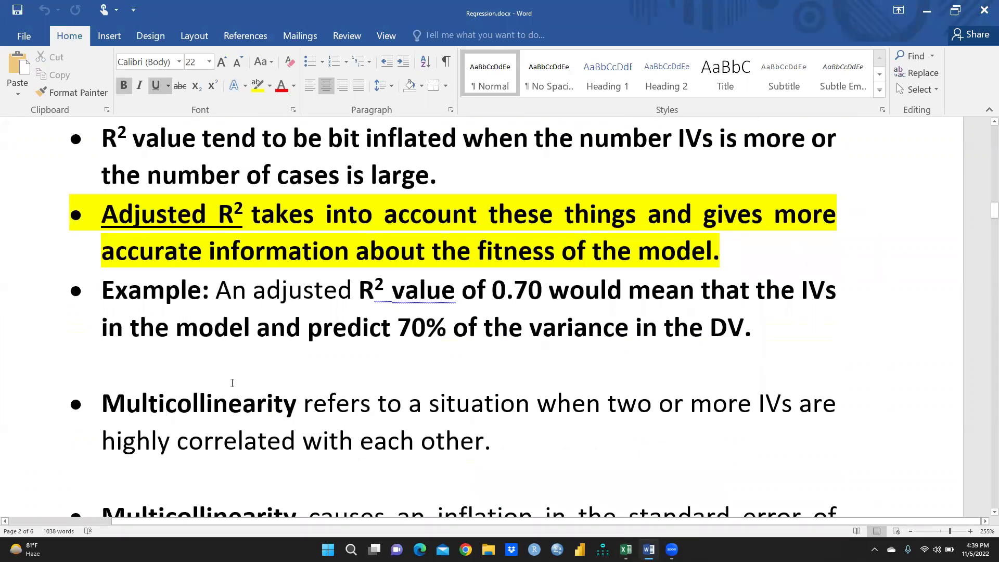
scroll(232, 383, "down", 1)
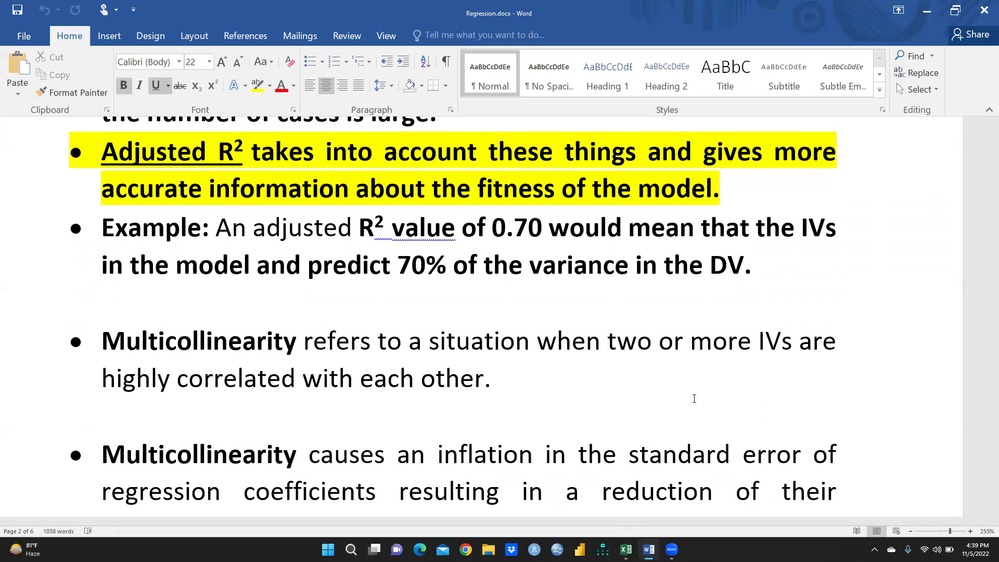
scroll(616, 438, "down", 2)
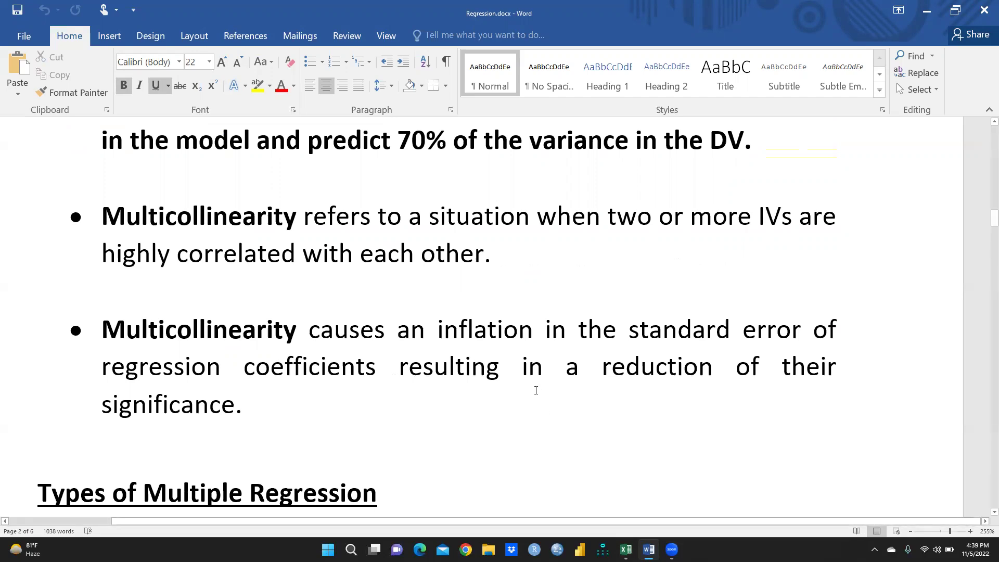
scroll(536, 391, "down", 2)
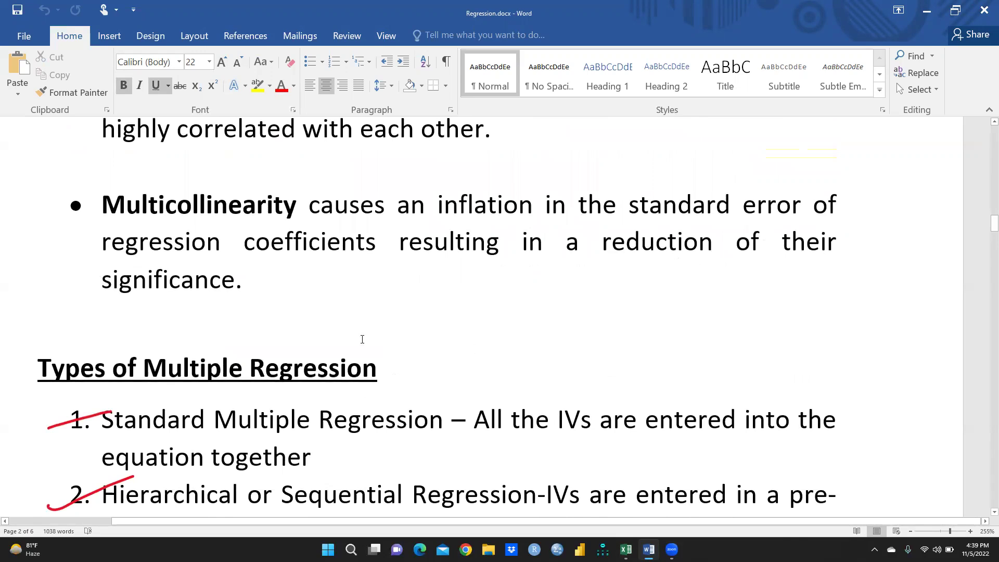
scroll(607, 347, "down", 3)
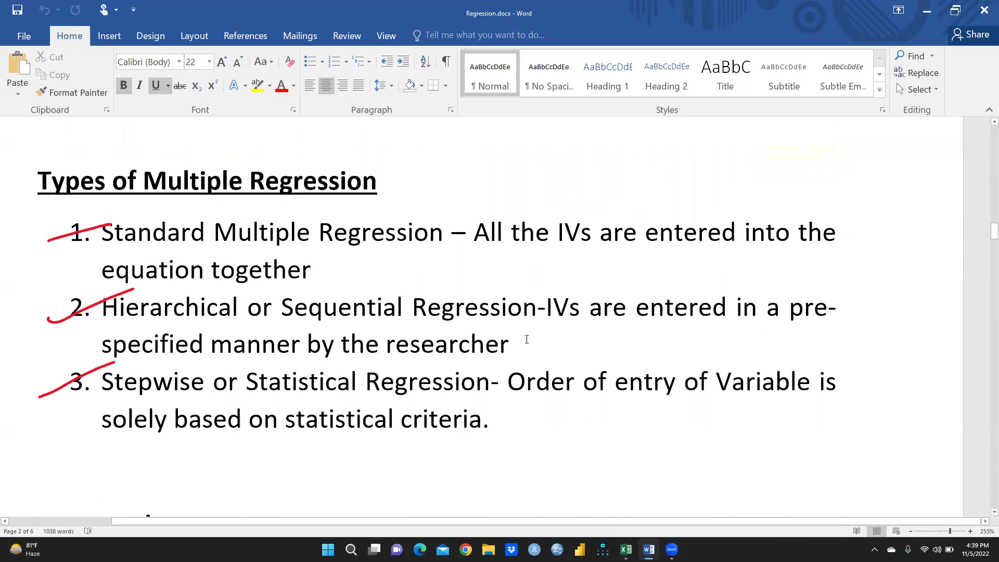
scroll(526, 339, "down", 4)
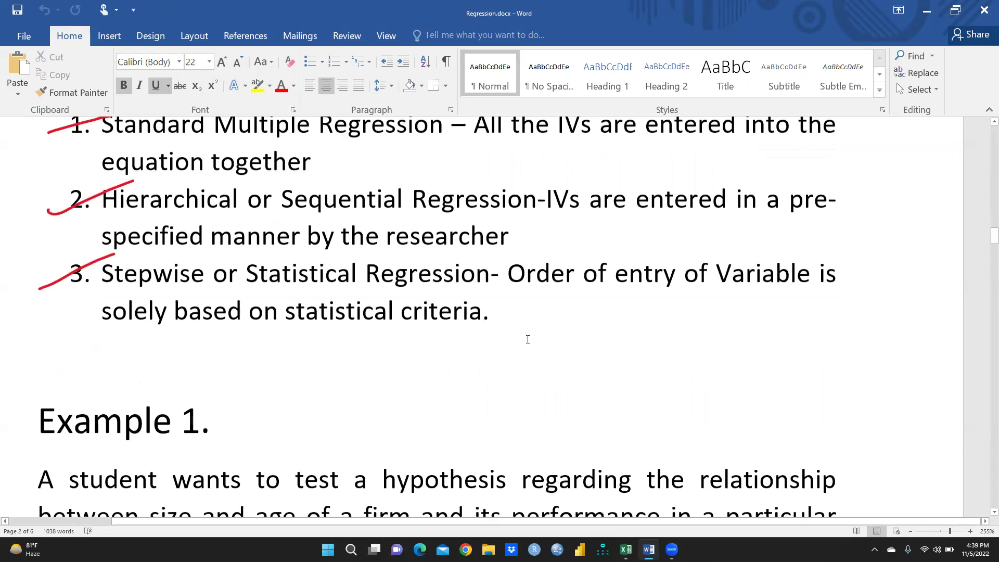
Read the Example 1 problem description and look through its table of firm performance, size and age.
scroll(526, 339, "down", 2)
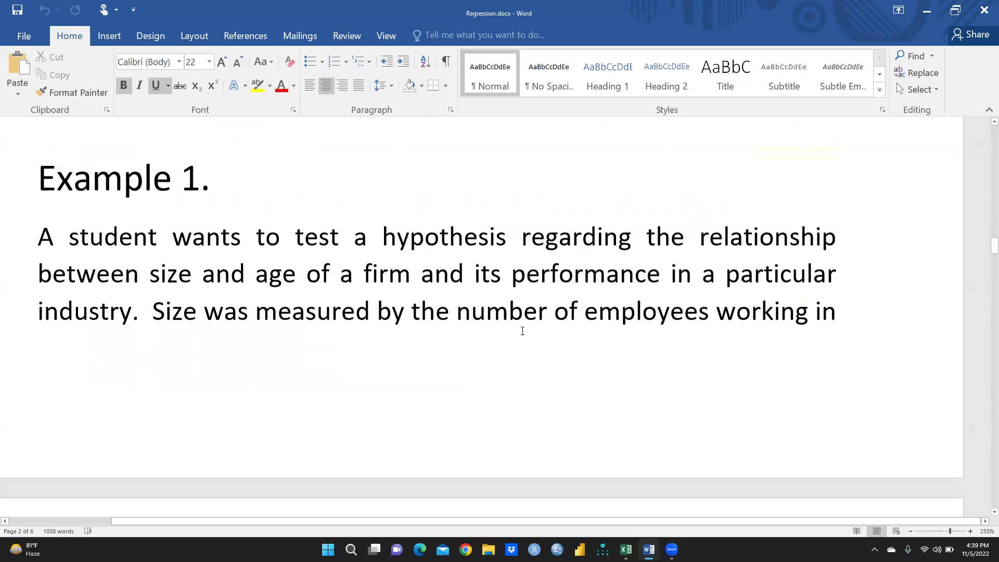
scroll(241, 288, "down", 1)
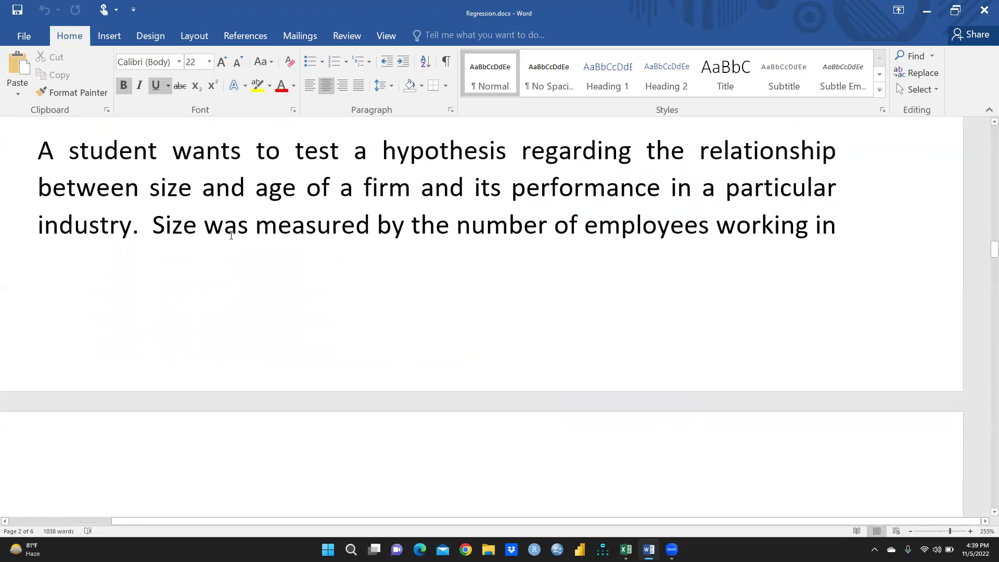
scroll(373, 226, "up", 1)
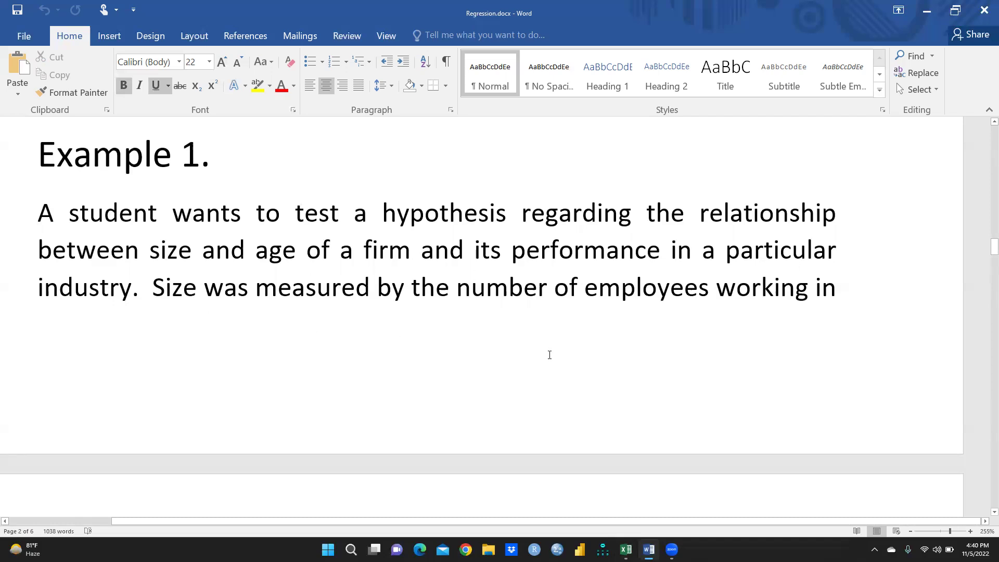
scroll(546, 353, "down", 6)
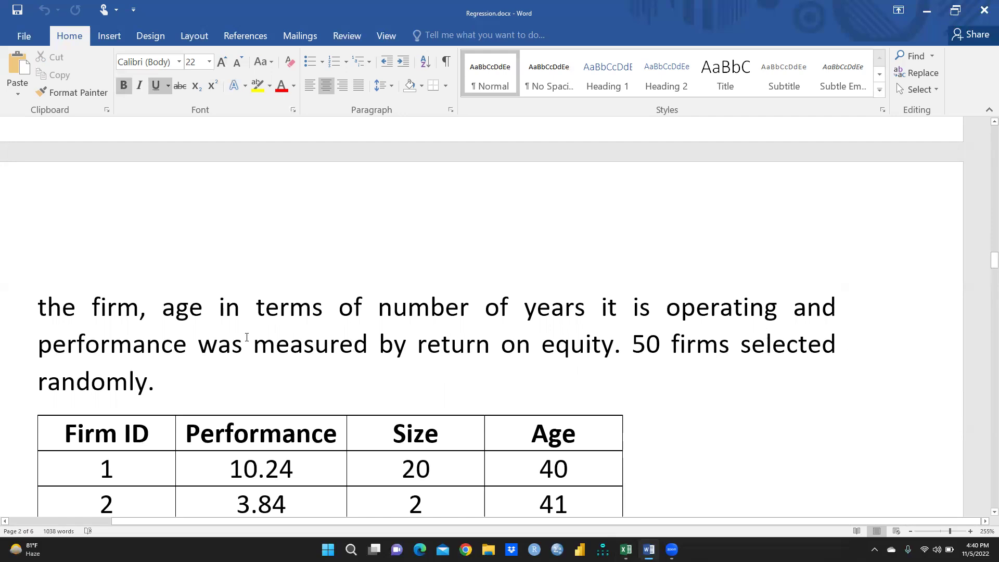
scroll(352, 403, "down", 15)
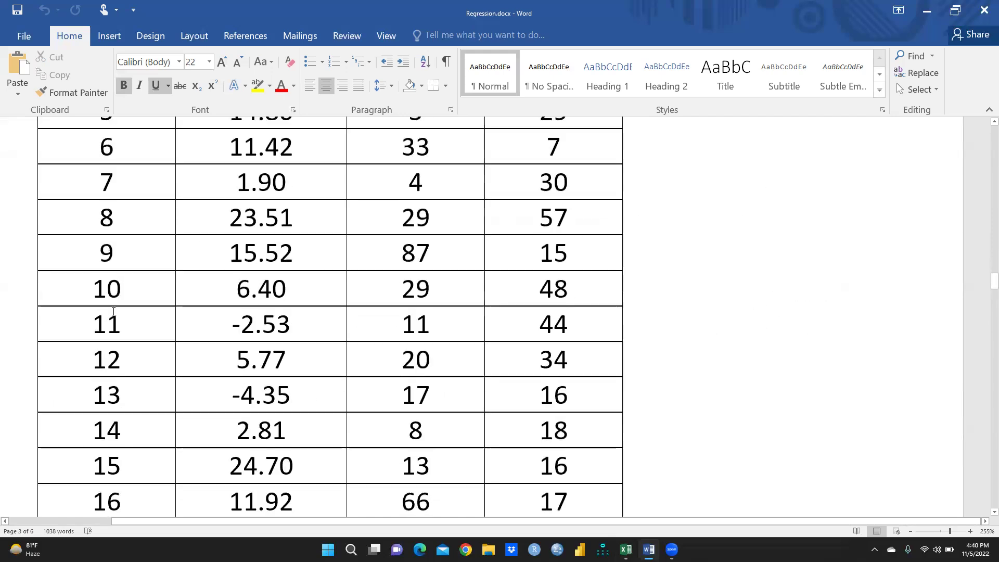
scroll(115, 317, "down", 15)
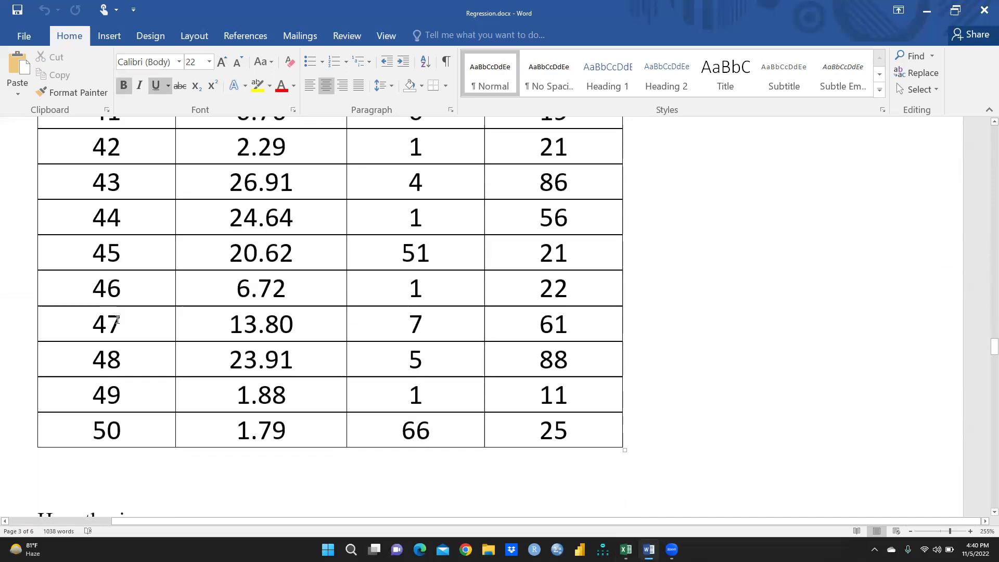
Highlight "performance was measured by return on equity." in yellow in the Example 1 description.
scroll(327, 427, "up", 20)
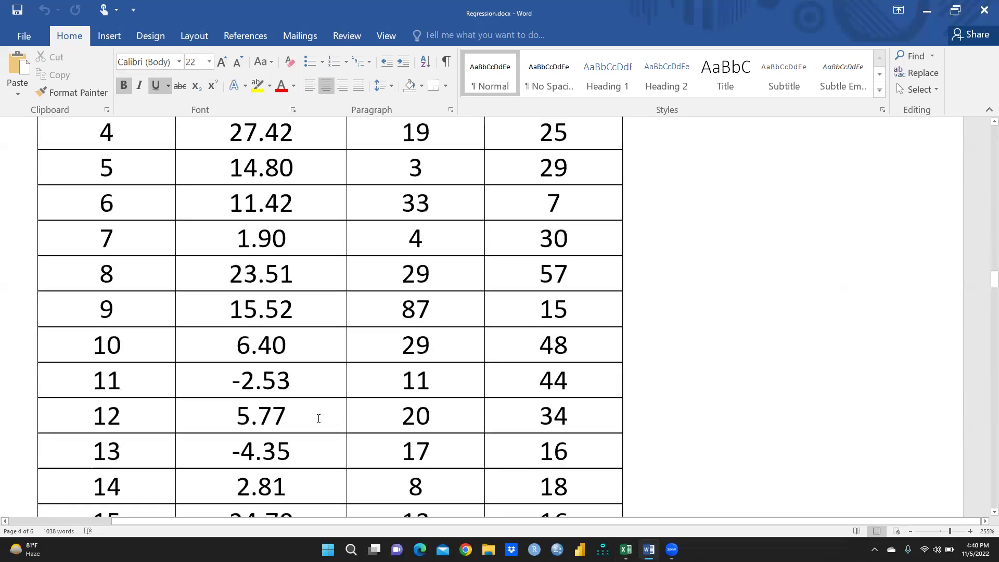
scroll(317, 414, "up", 2)
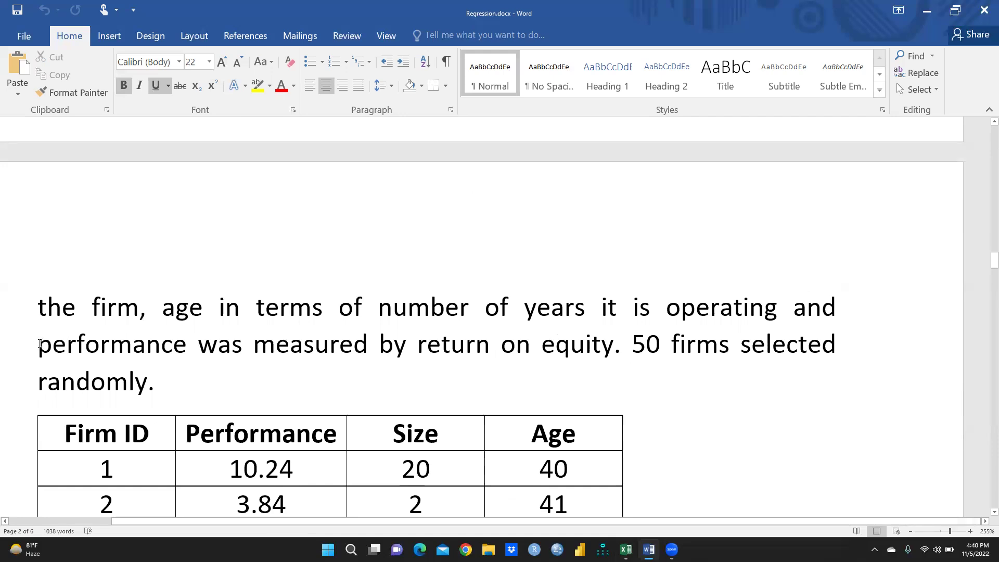
left_click_drag(42, 343, 621, 358)
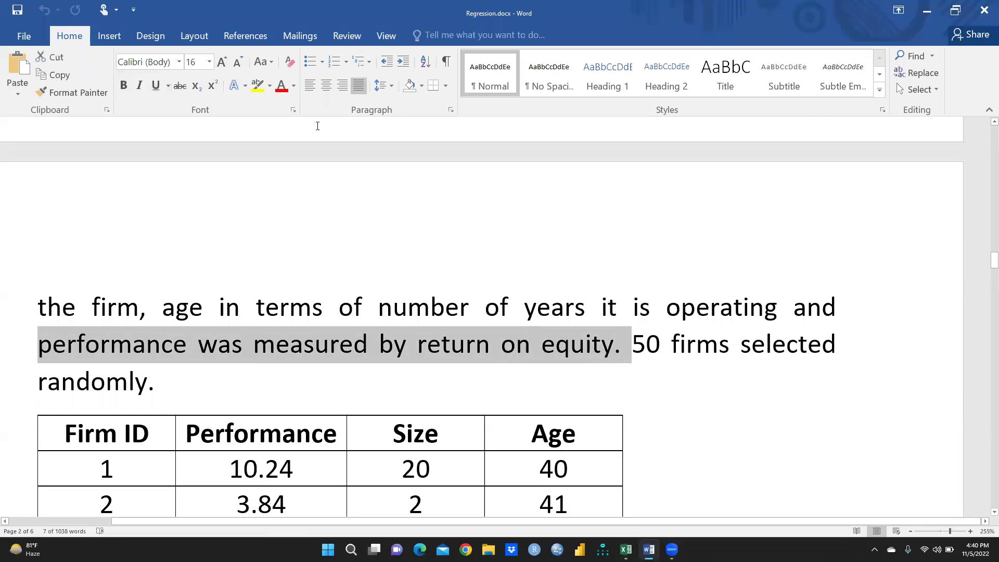
left_click(258, 86)
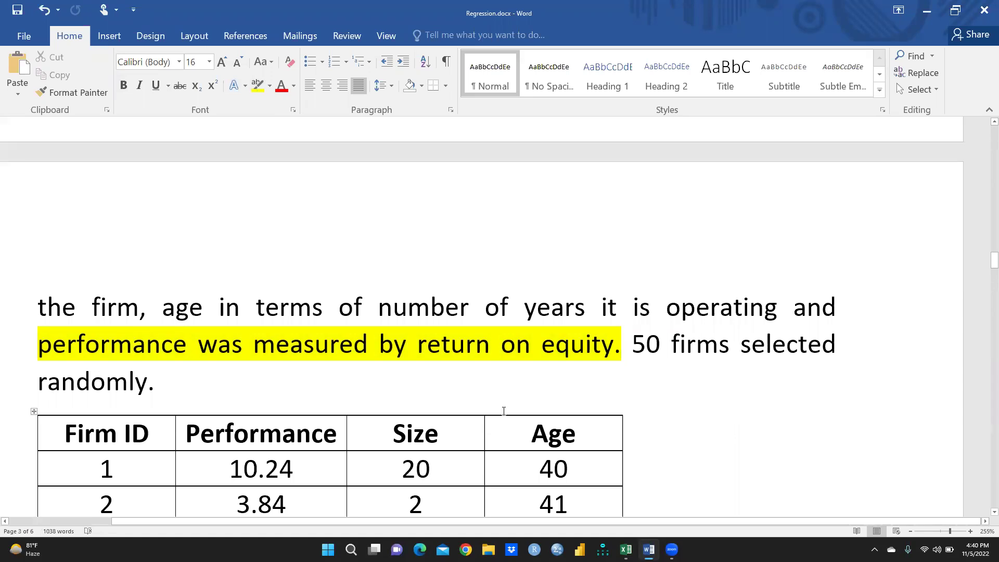
scroll(499, 411, "down", 2)
scroll(496, 411, "up", 3)
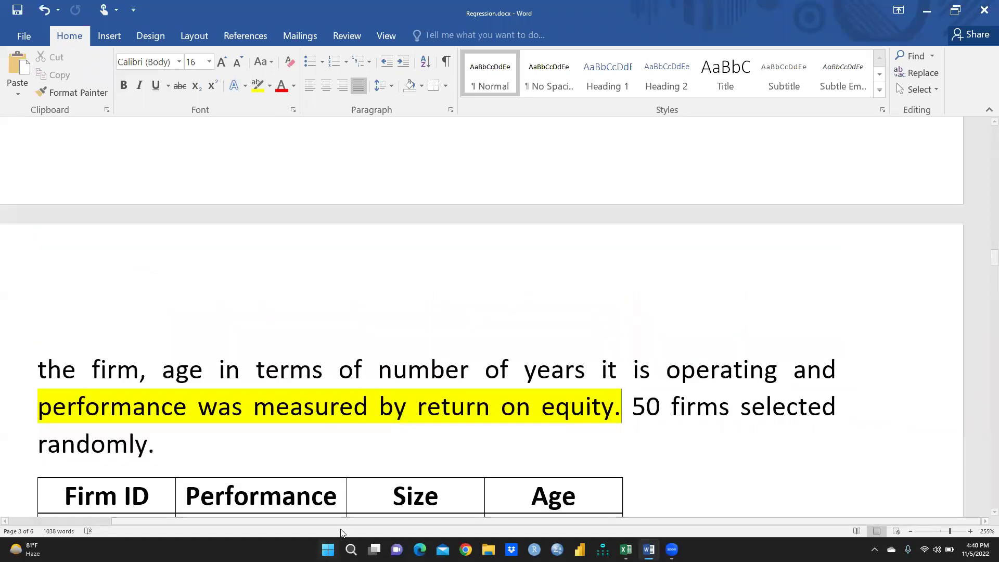
Highlight "age in terms of number of years it is operating" in yellow in the Example 1 description.
scroll(596, 492, "up", 3)
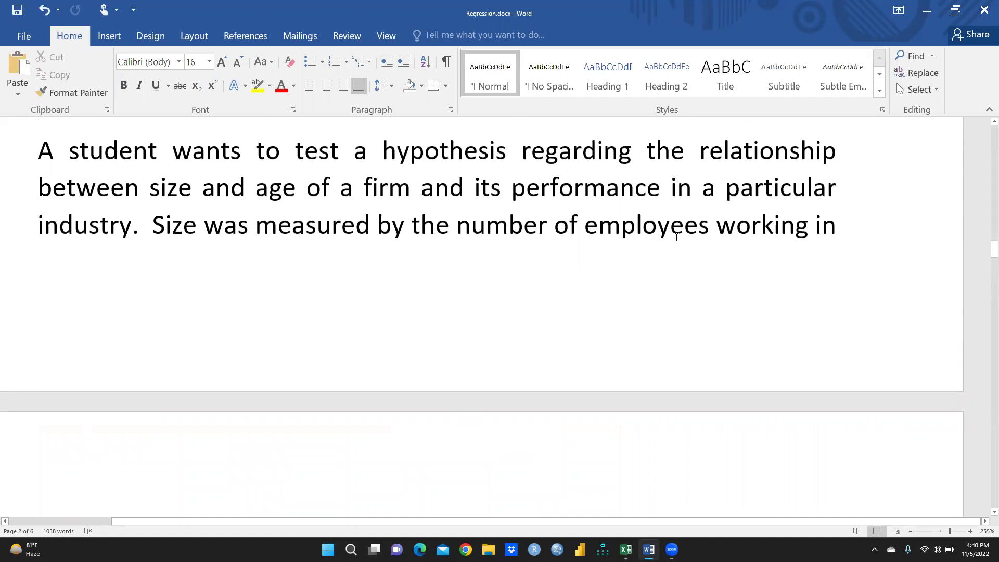
scroll(572, 312, "down", 5)
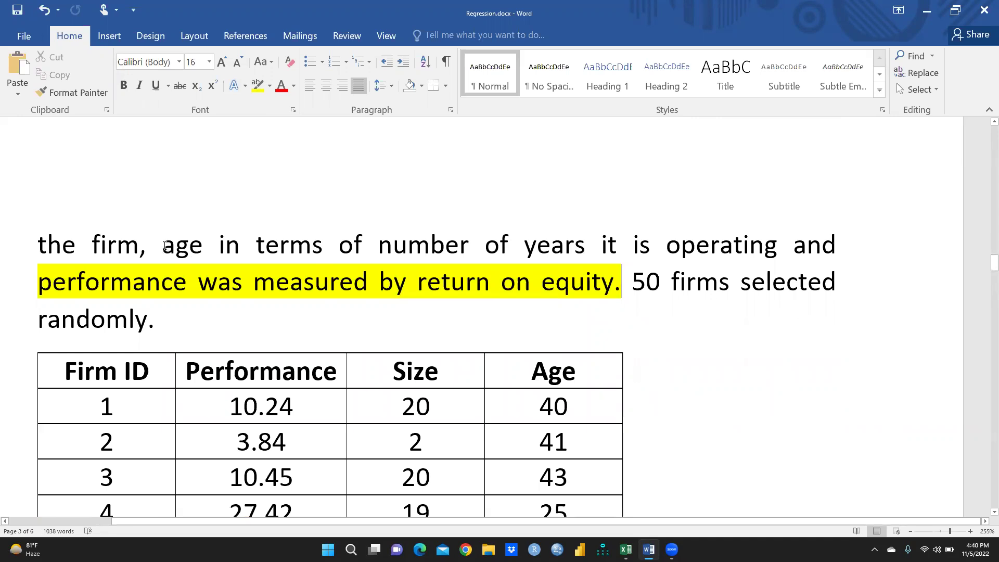
left_click_drag(162, 245, 768, 252)
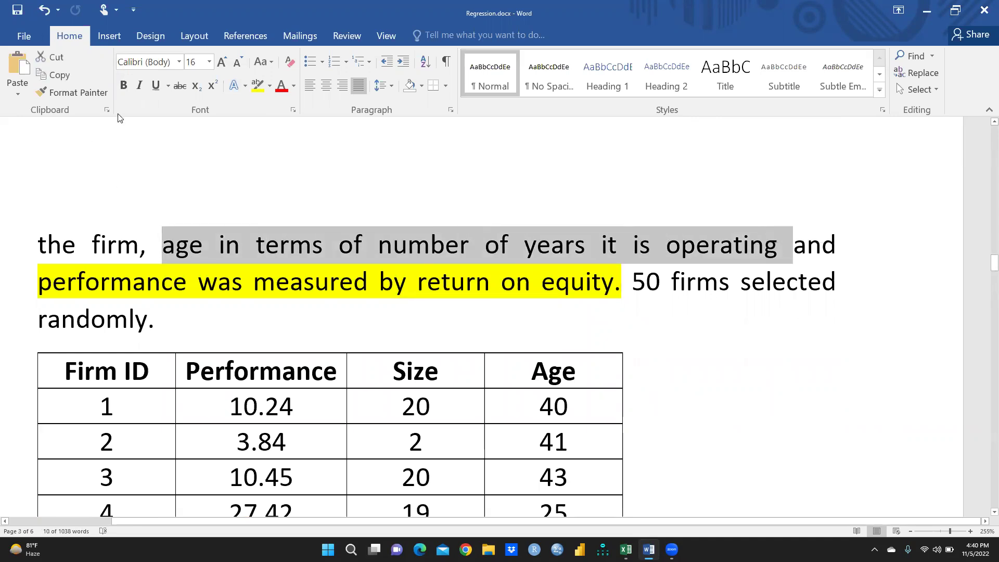
left_click(251, 89)
key("Right")
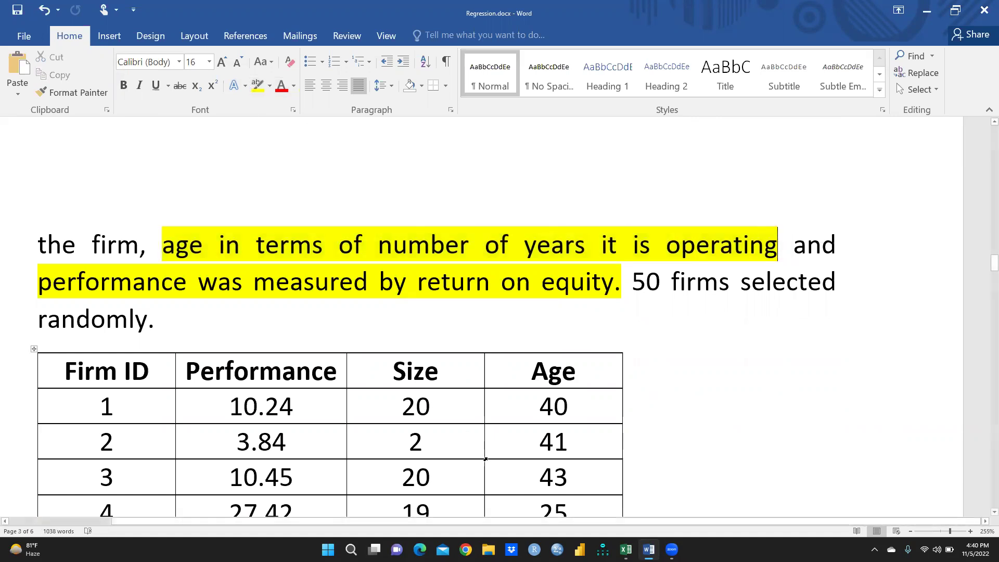
Look through the Firm ID, Performance, Size and Age table below the Example 1 description.
scroll(490, 468, "down", 5)
scroll(491, 469, "up", 5)
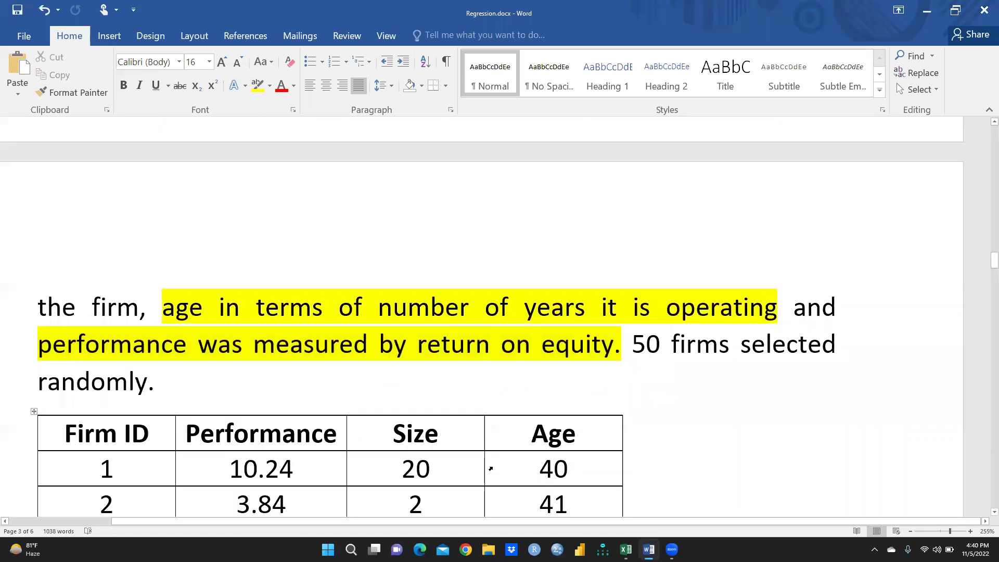
scroll(501, 489, "down", 5)
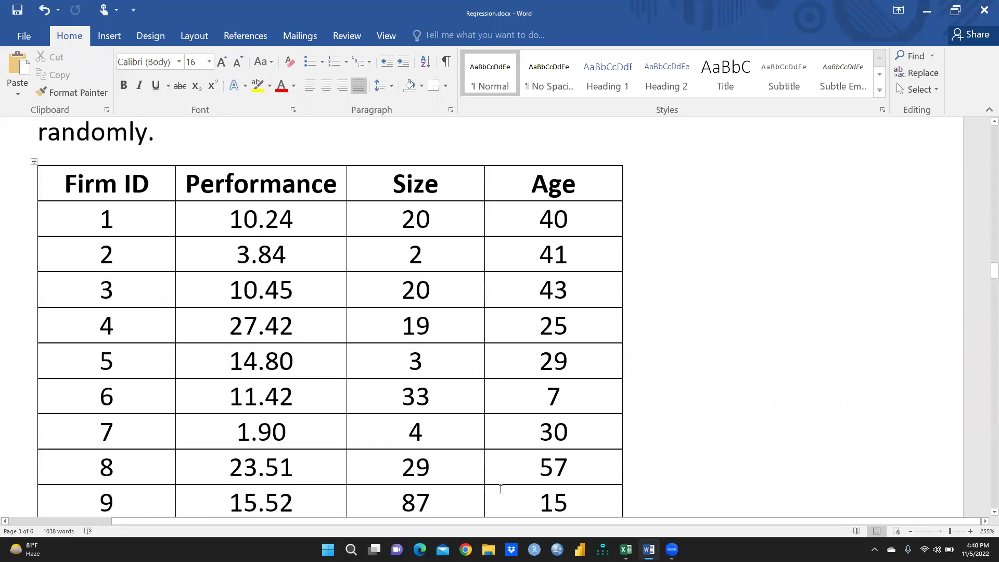
scroll(501, 489, "down", 5)
scroll(511, 495, "up", 6)
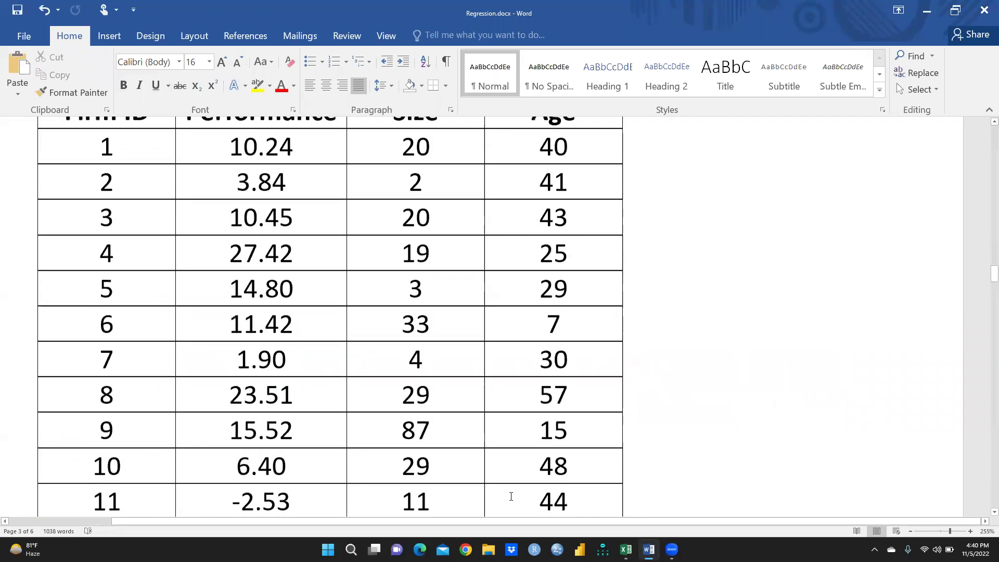
scroll(511, 496, "up", 4)
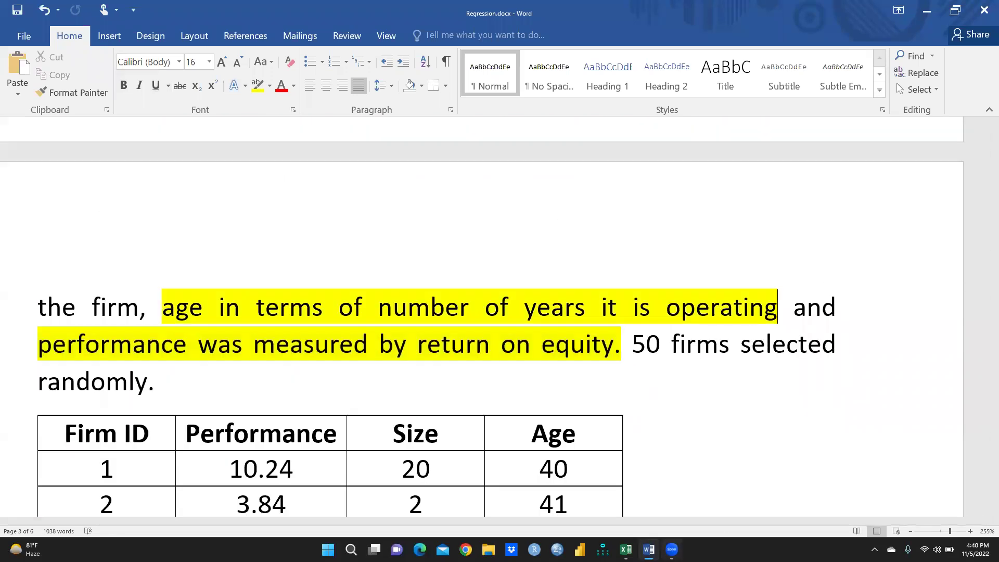
Switch to the Multiple Regression workbook in Excel and open the Regression tool from the data analysis tools.
left_click(626, 550)
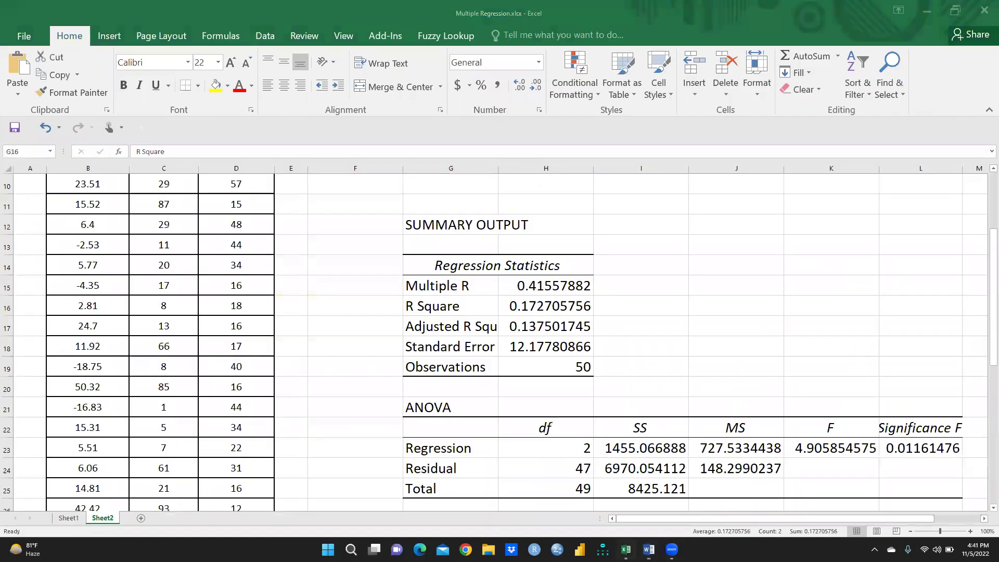
scroll(303, 444, "up", 3)
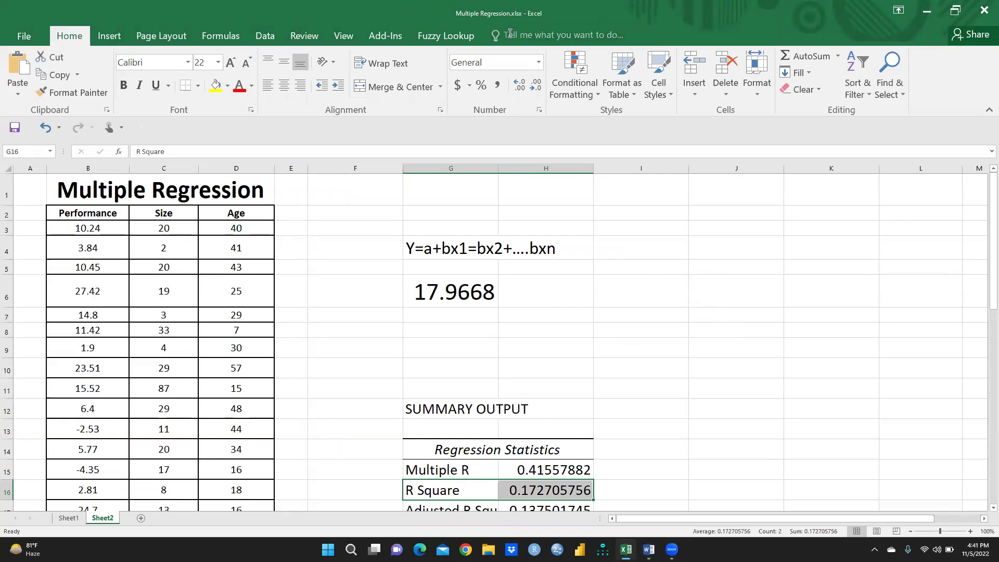
left_click(265, 36)
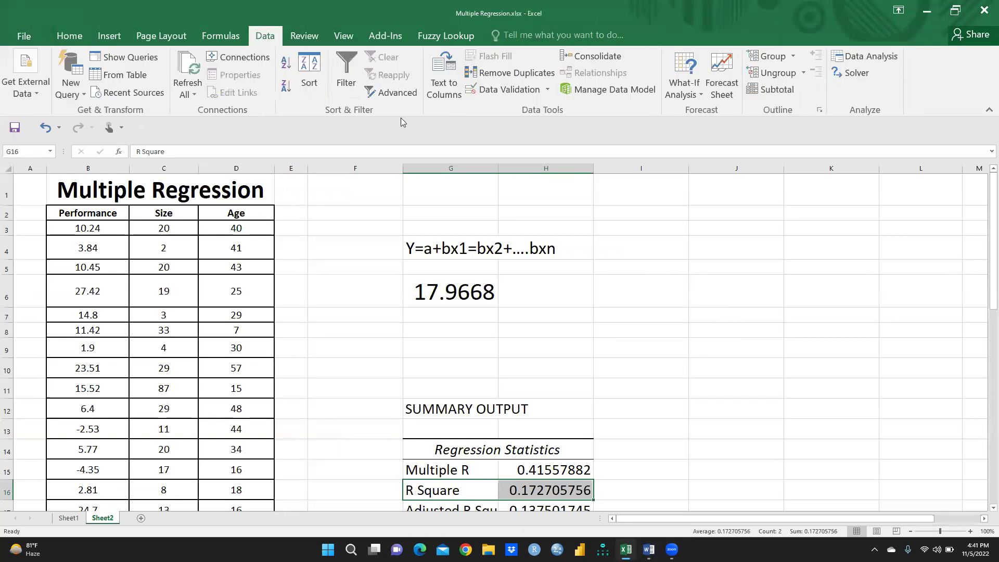
left_click(883, 56)
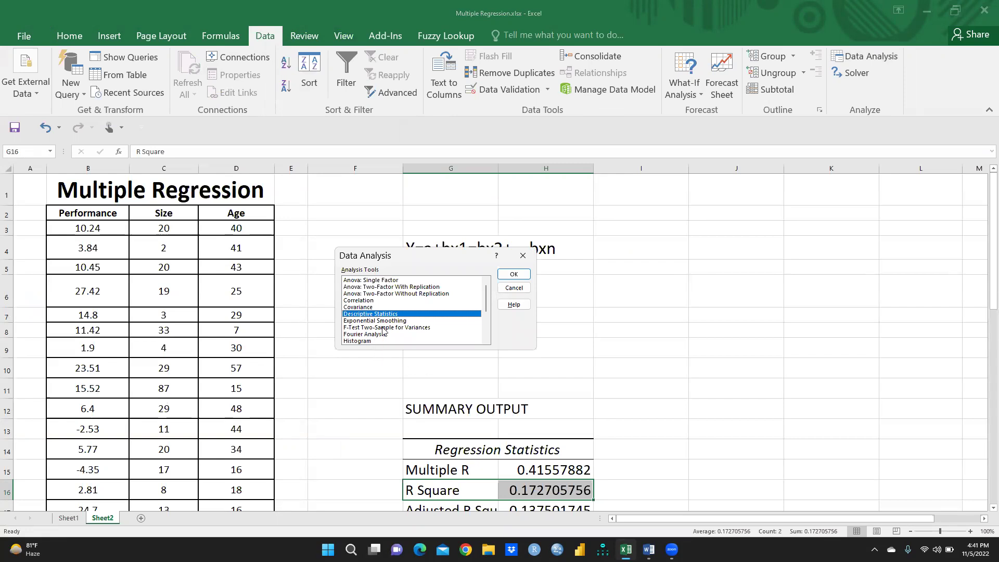
scroll(383, 331, "down", 3)
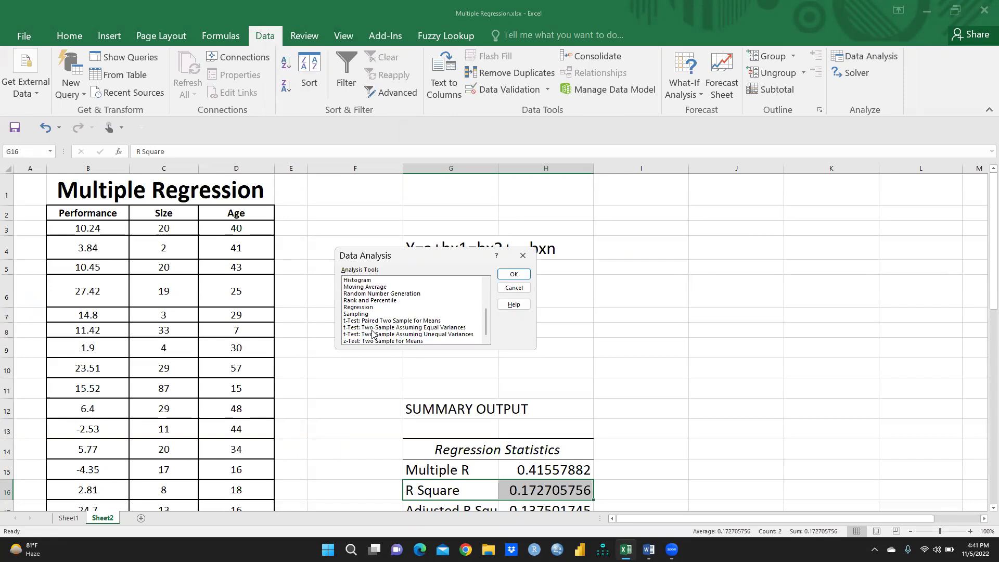
left_click(359, 308)
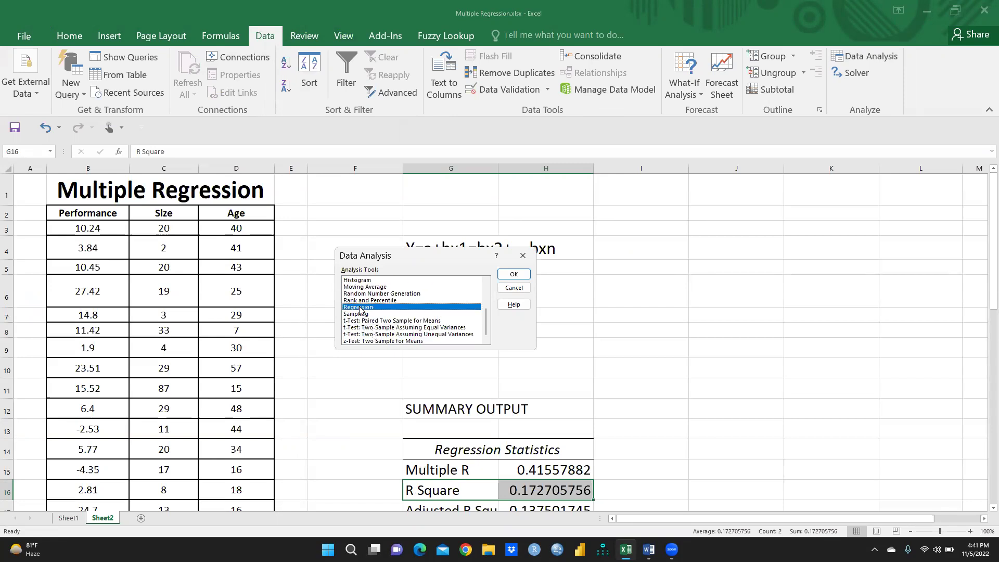
left_click(513, 274)
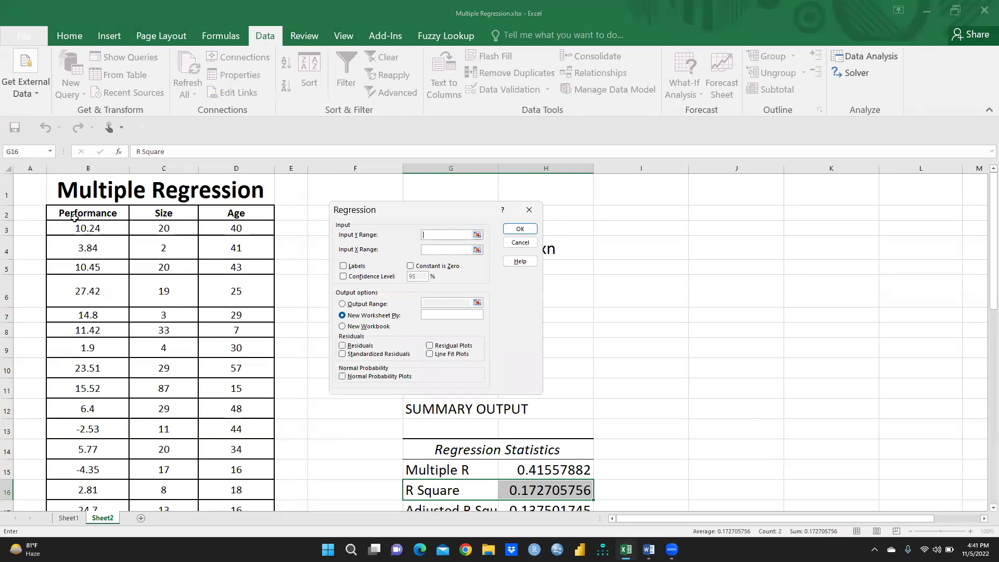
Set the regression's Y range to the Performance data $B$2:$B$52 and its X range to the Size and Age data $C$2:$D$52.
left_click_drag(88, 209, 85, 469)
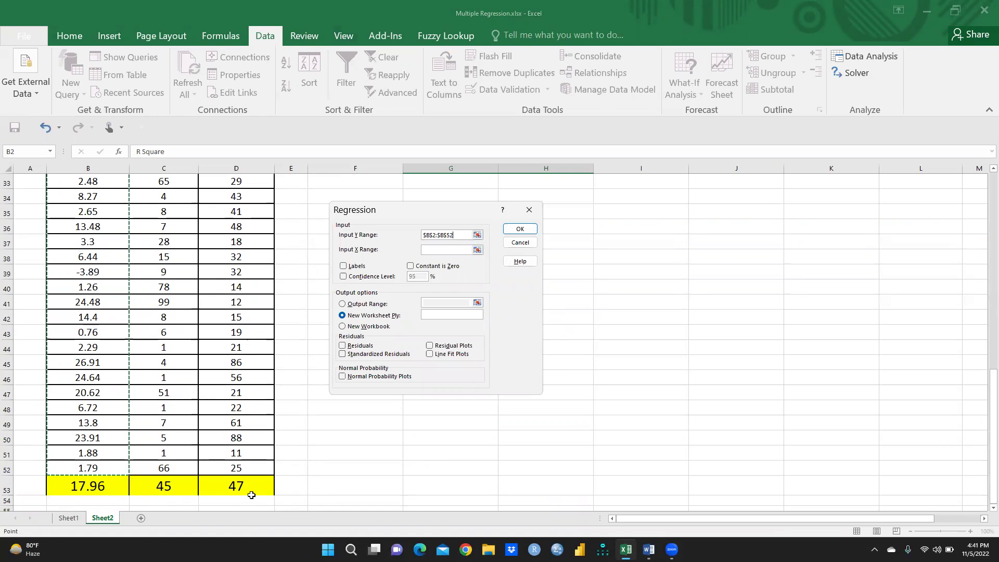
left_click(427, 249)
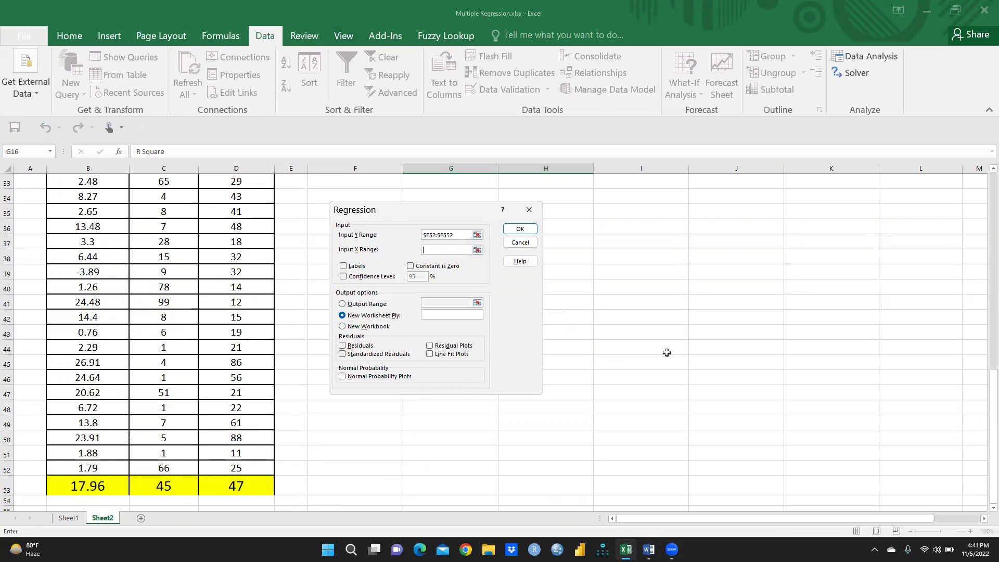
scroll(664, 350, "up", 6)
scroll(521, 357, "up", 5)
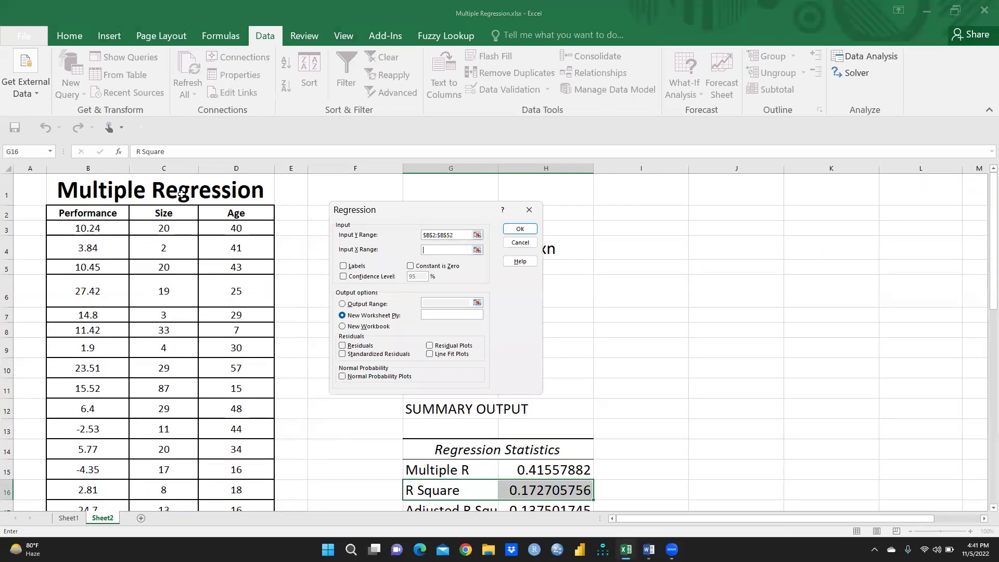
left_click(157, 212)
left_click_drag(156, 213, 230, 465)
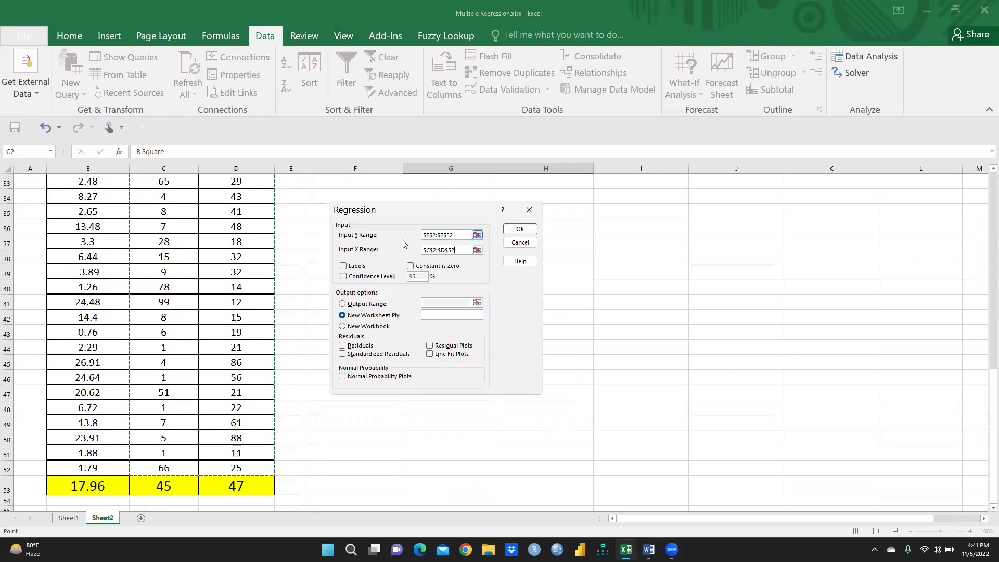
Include labels, set the output range to $J$3, and run the regression, accepting the overwrite of existing data.
left_click(342, 266)
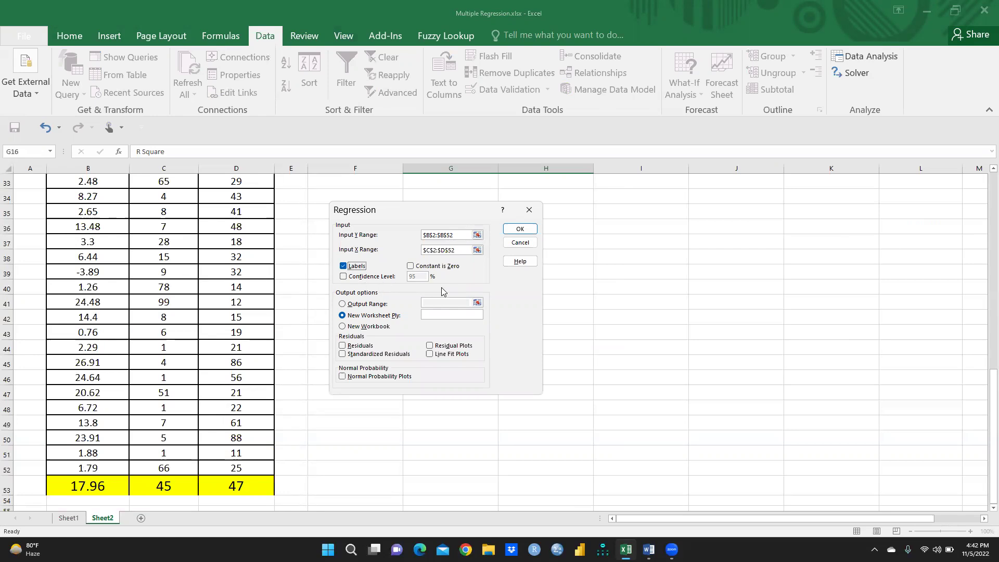
left_click(342, 304)
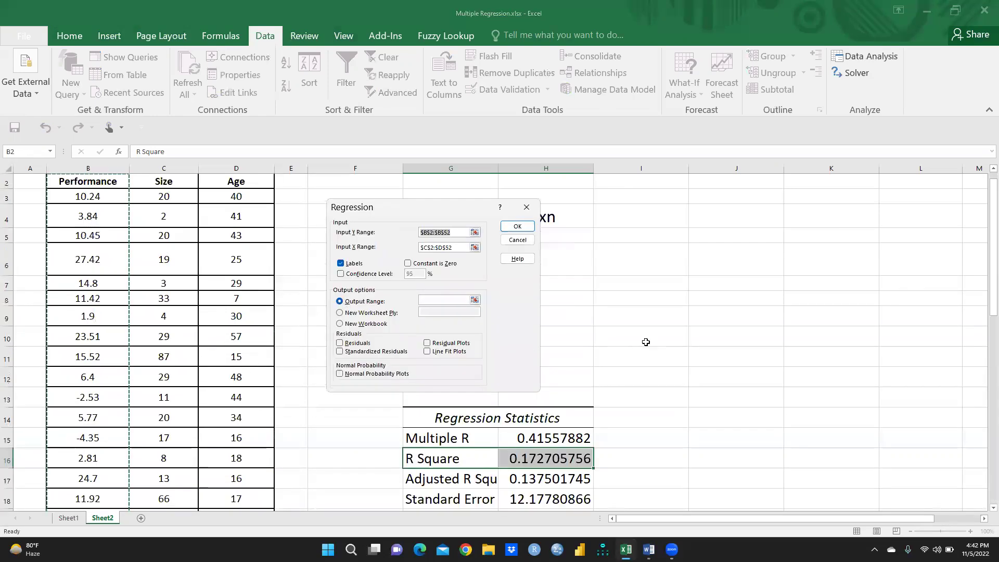
left_click(425, 298)
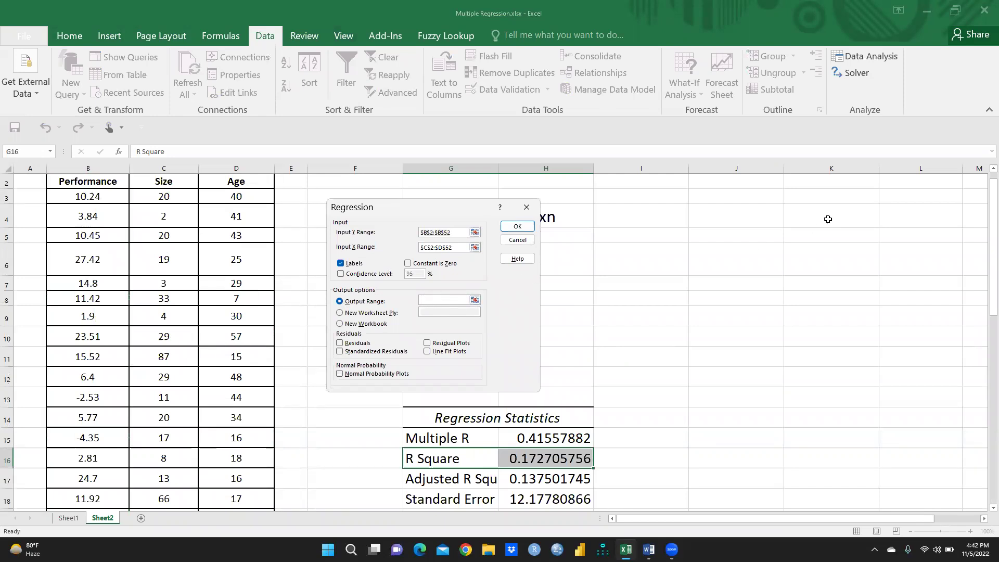
left_click(715, 195)
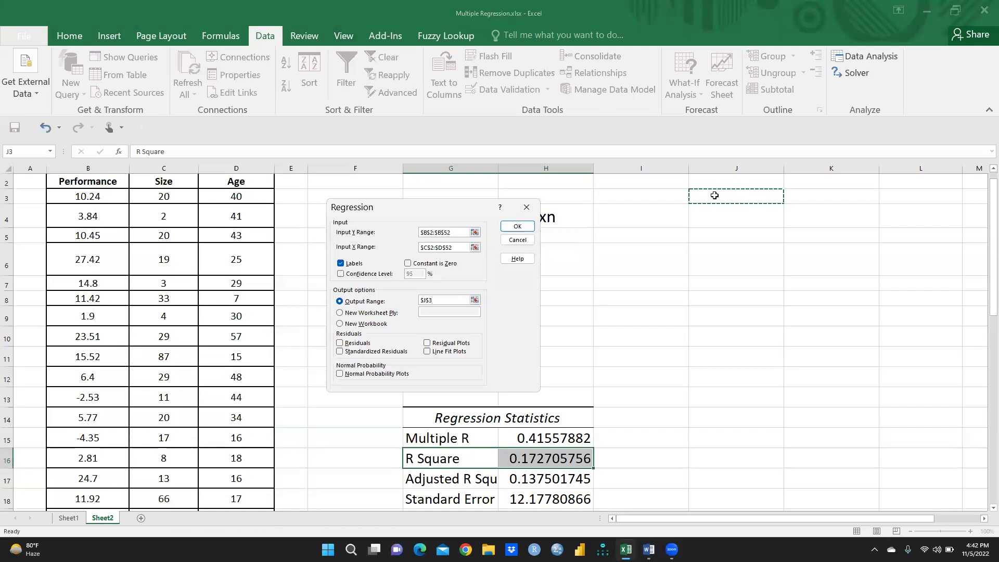
left_click(514, 232)
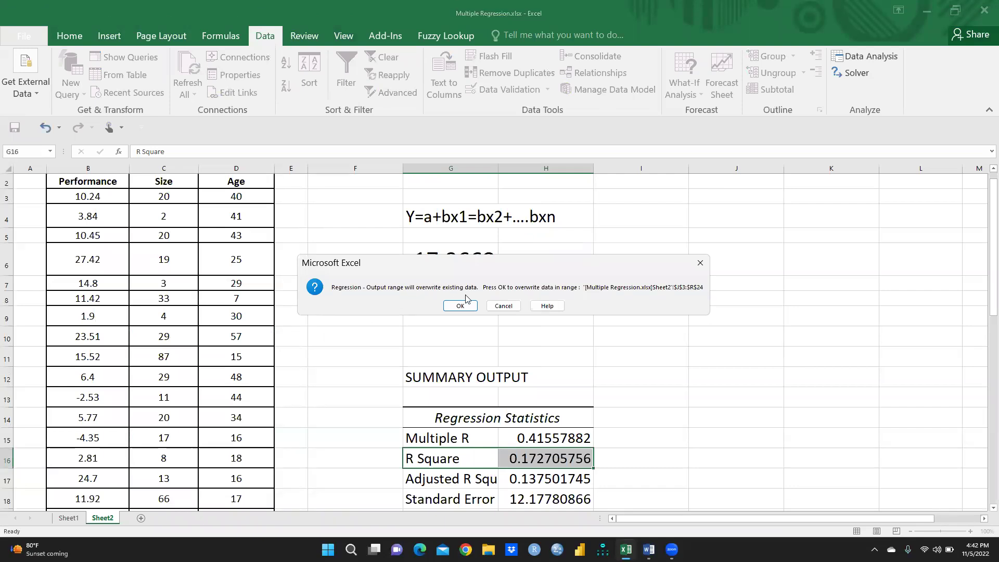
left_click(460, 306)
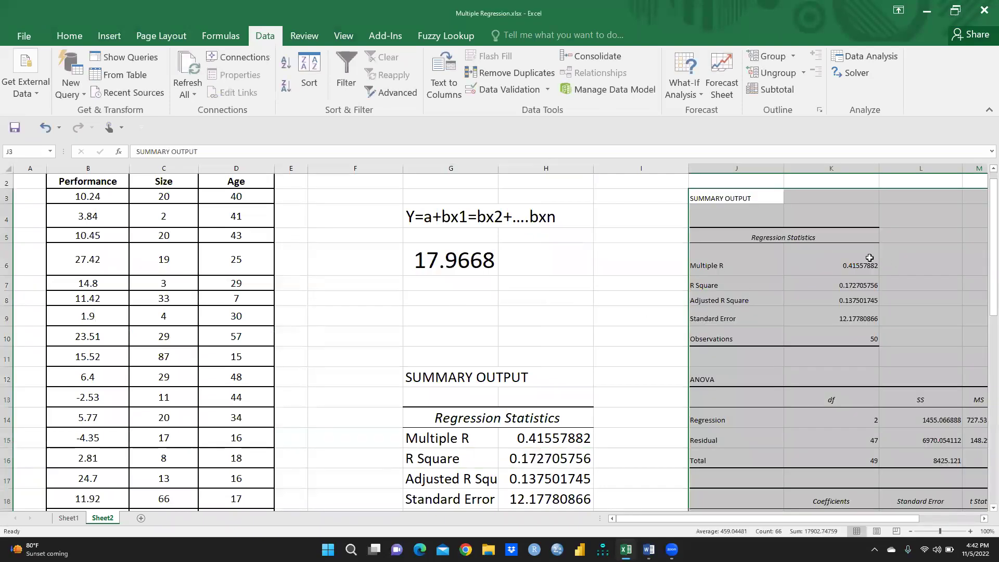
Set the font size of the whole new regression output starting at J3 to 28.
left_click_drag(679, 519, 788, 519)
left_click_drag(520, 197, 863, 414)
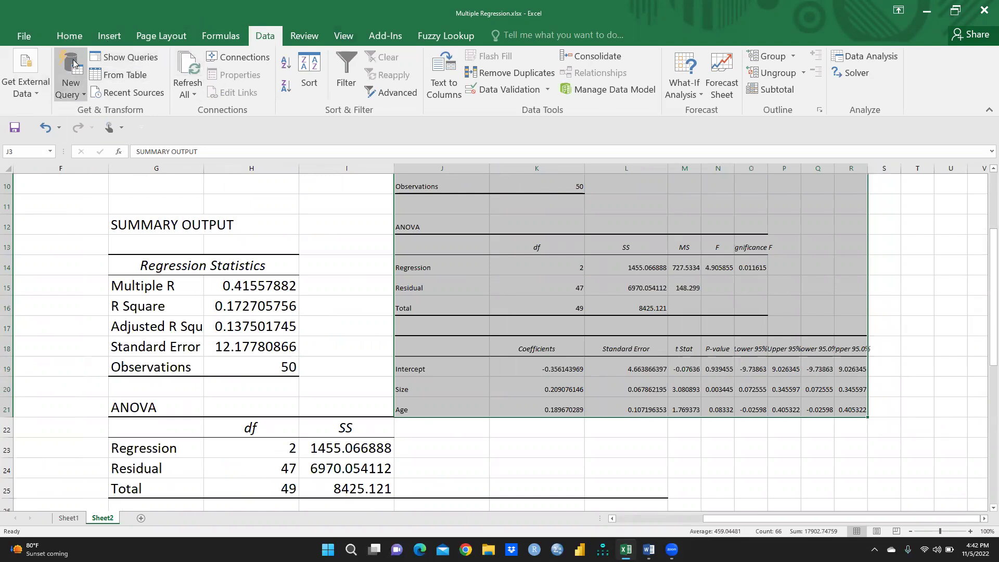
left_click(68, 37)
left_click(217, 62)
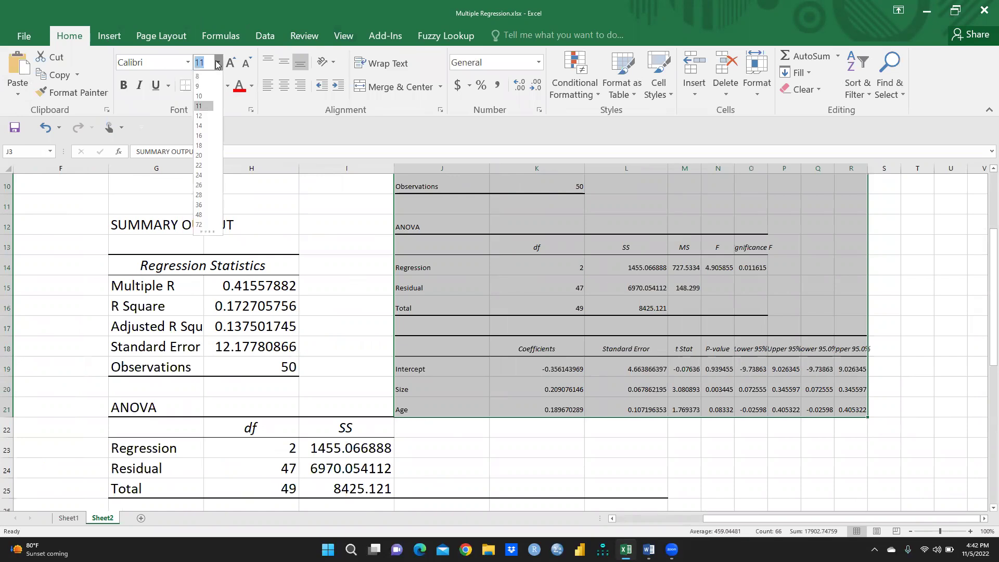
left_click(204, 195)
left_click(815, 287)
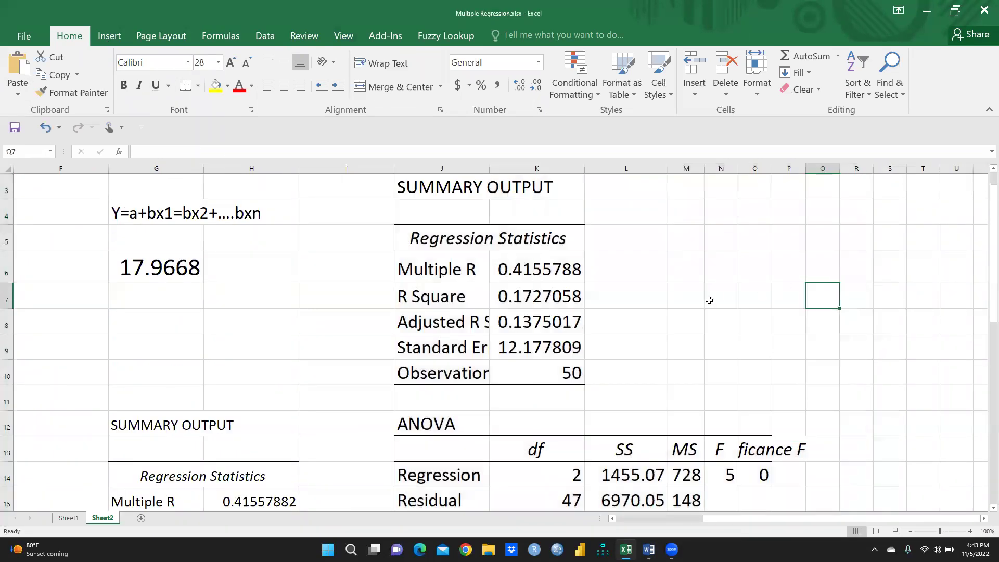
Review the enlarged regression output and compare its R Square and Adjusted R Square values with the earlier summary output.
scroll(605, 271, "down", 3)
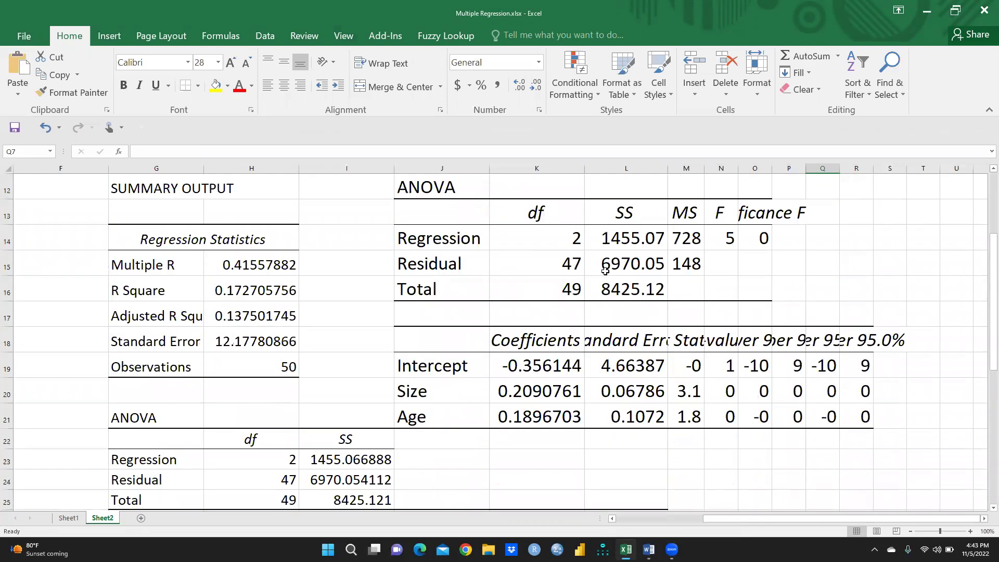
scroll(605, 271, "up", 2)
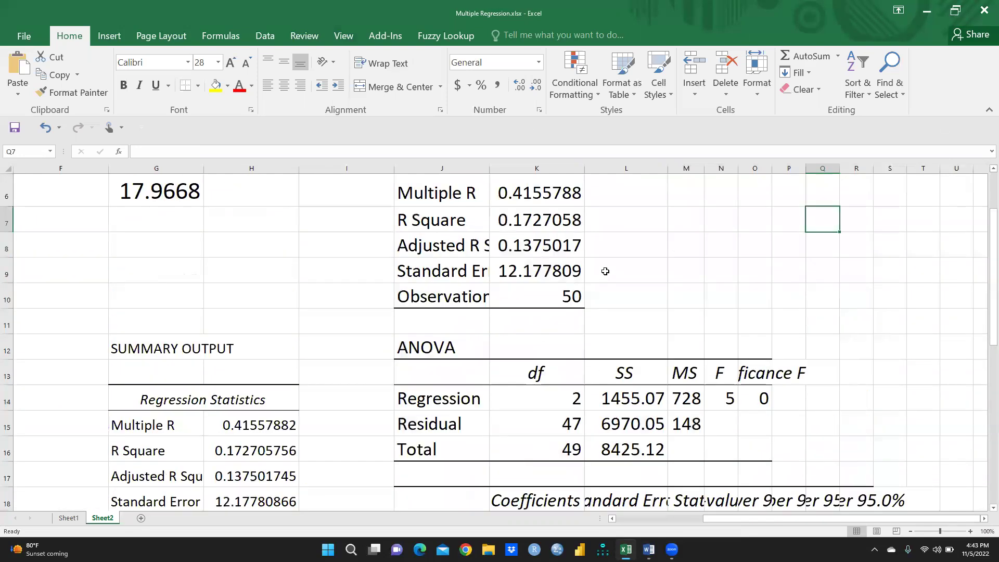
left_click(266, 428)
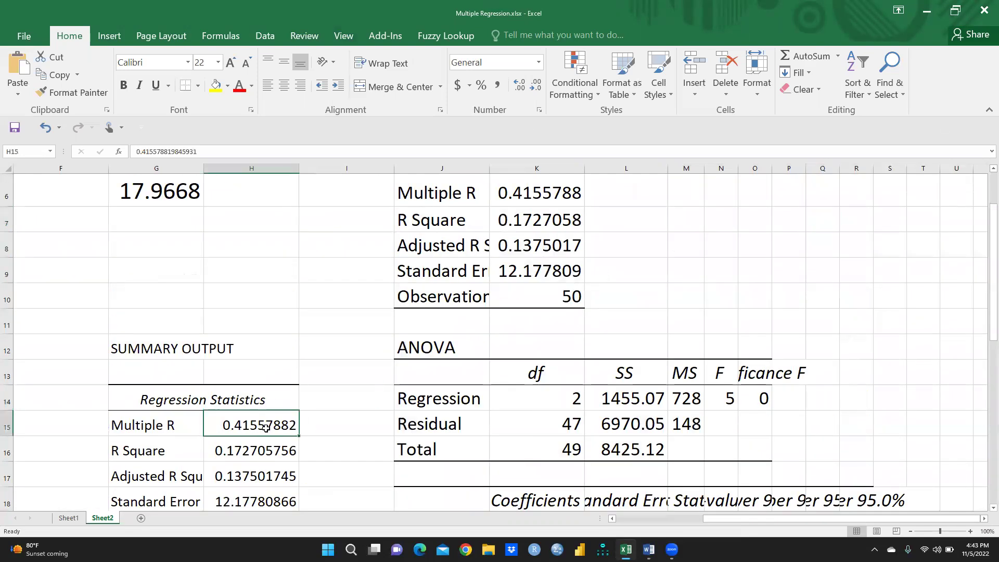
left_click(568, 218)
left_click(563, 242)
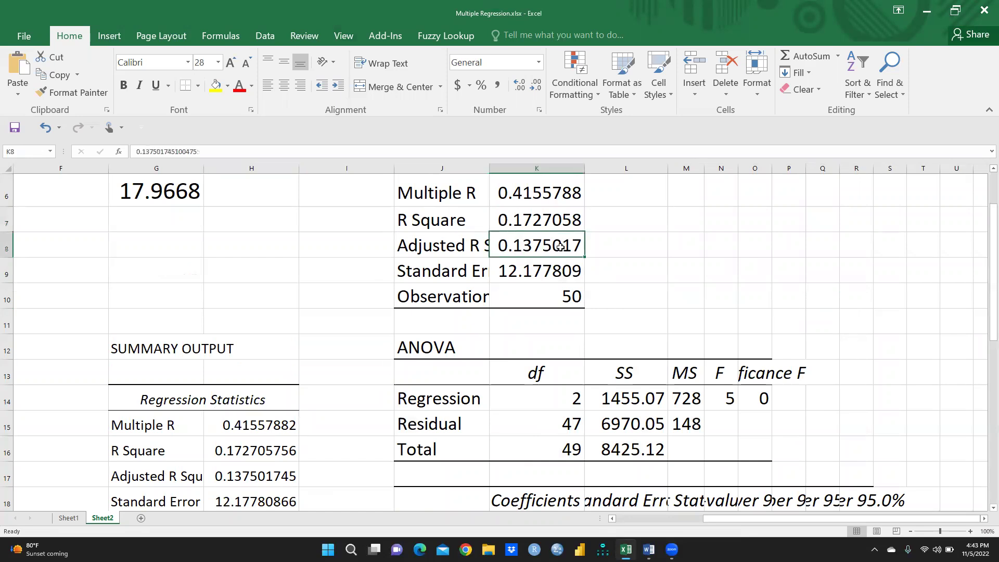
Widen column J to fit the full regression statistics labels, and check the Observations value above the ANOVA table.
left_click_drag(490, 170, 548, 170)
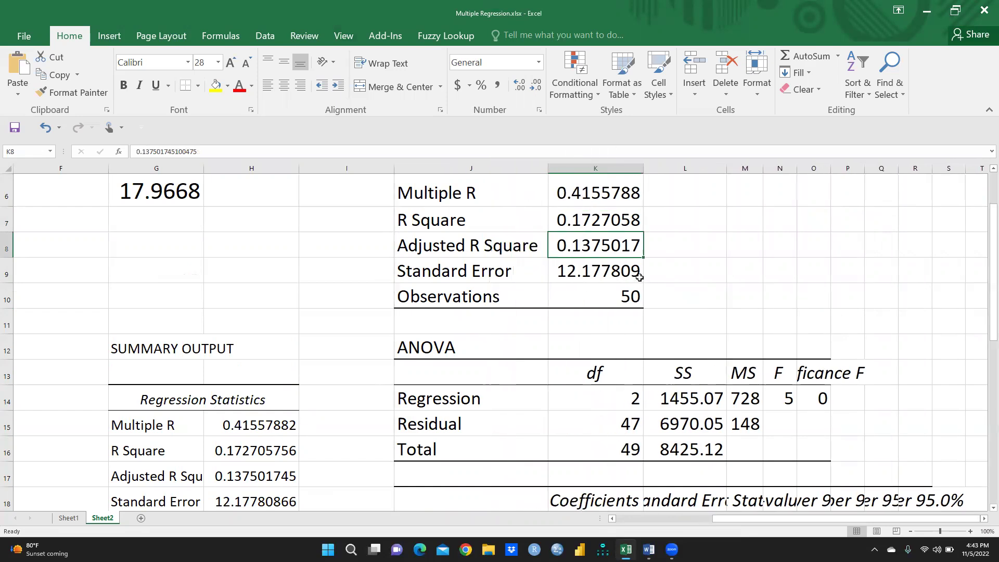
left_click(619, 302)
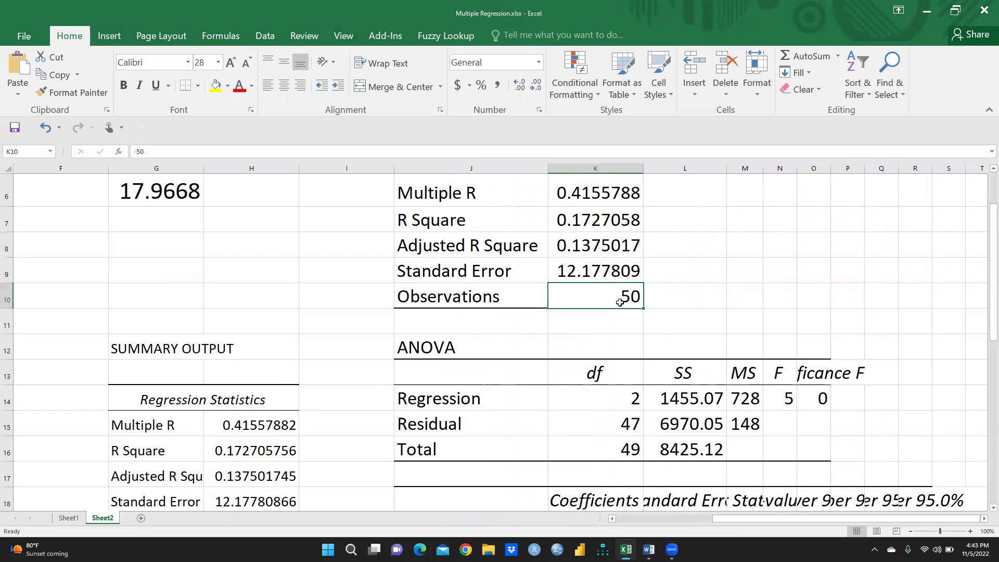
scroll(537, 364, "down", 1)
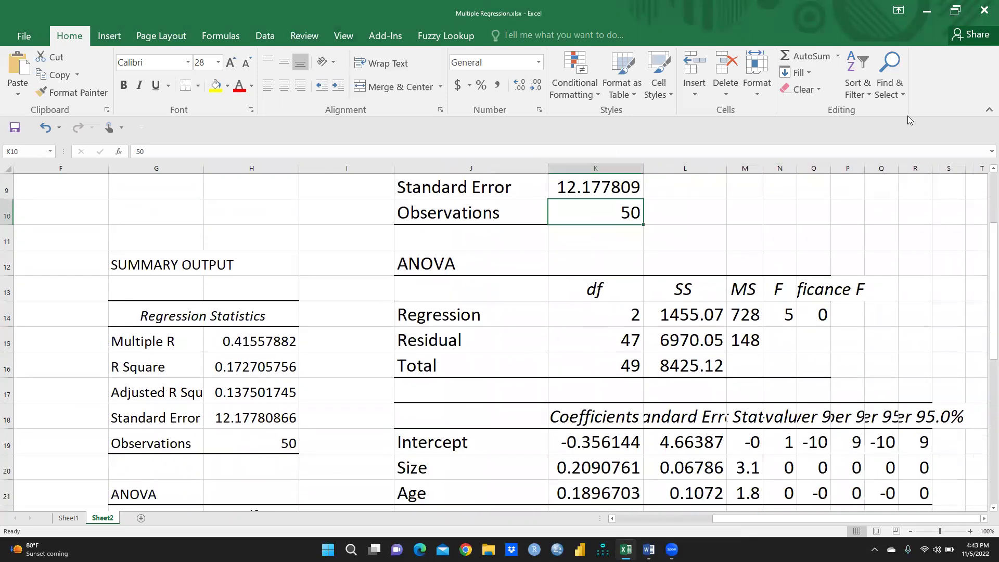
Widen columns M to O to show the full ANOVA figures, and check the Intercept, Size and Age coefficients.
left_click_drag(765, 168, 971, 168)
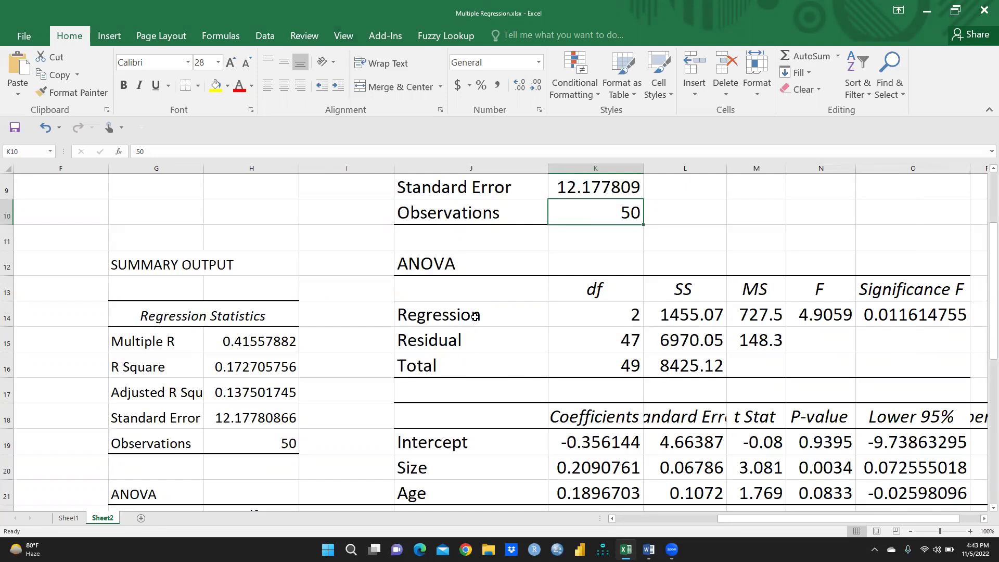
scroll(475, 315, "down", 1)
left_click(438, 366)
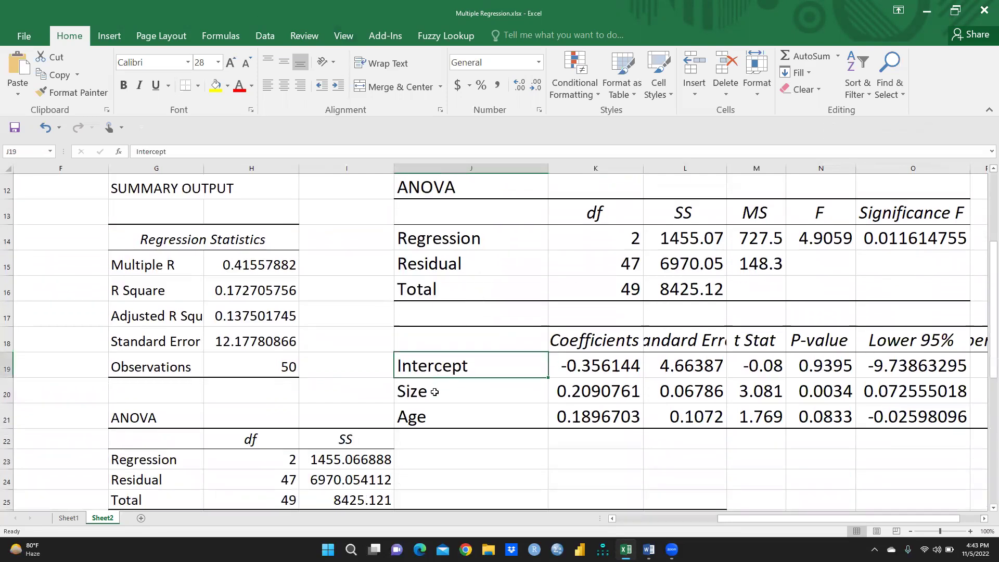
left_click(587, 395)
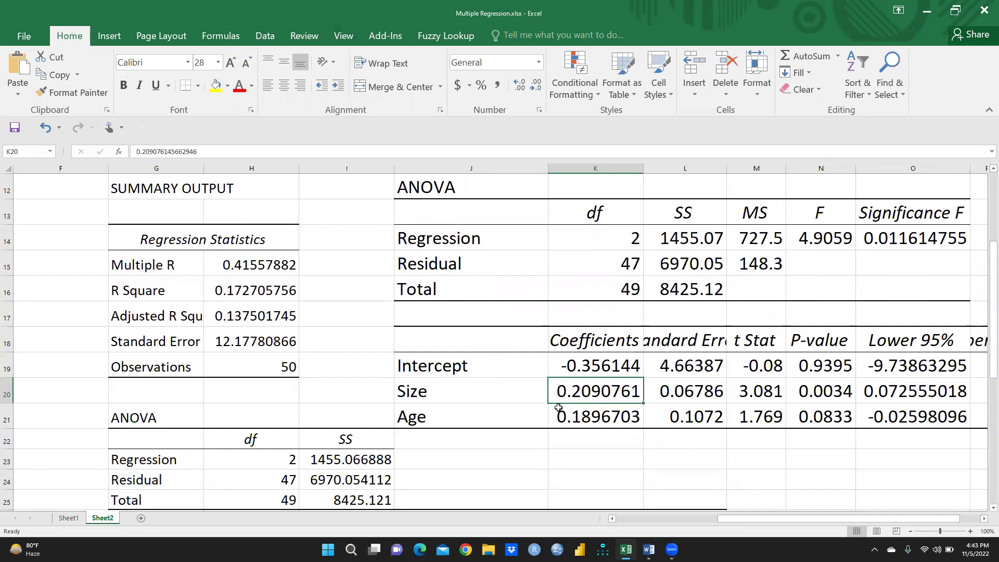
left_click(429, 422)
left_click(572, 417)
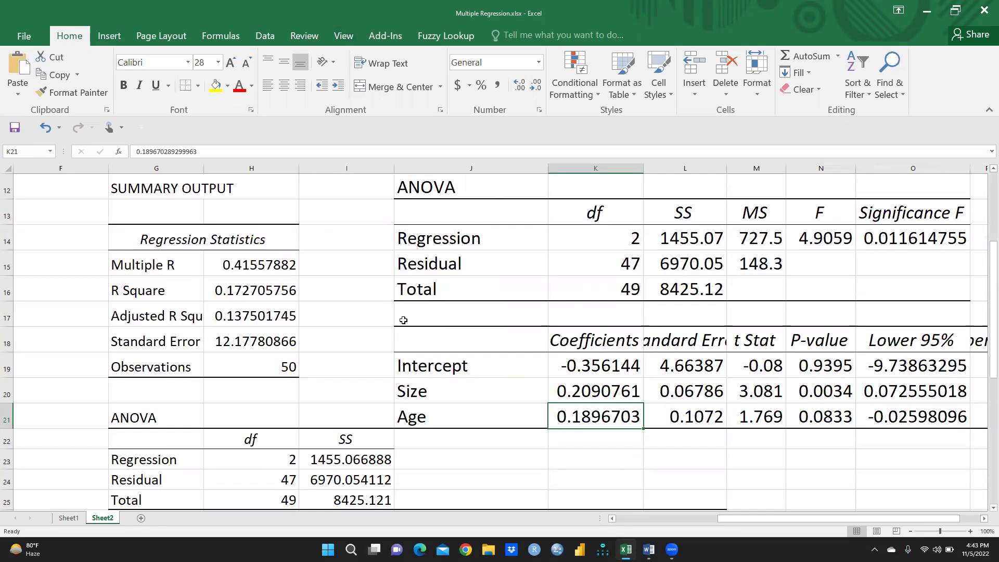
Widen column G slightly and correct the equation in G4 to Y=a+bx1+bx2+....bxn.
scroll(309, 276, "down", 1)
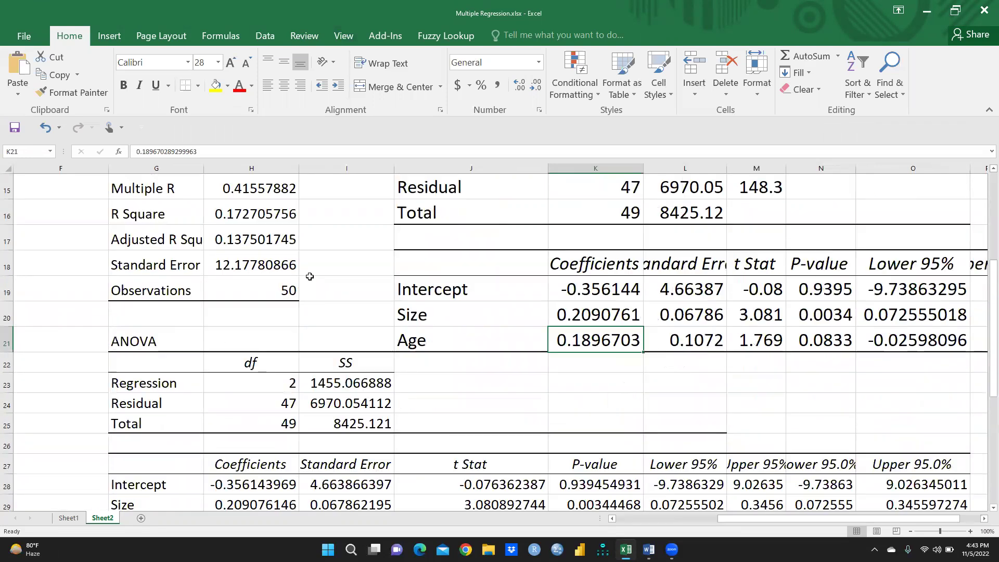
scroll(309, 276, "up", 4)
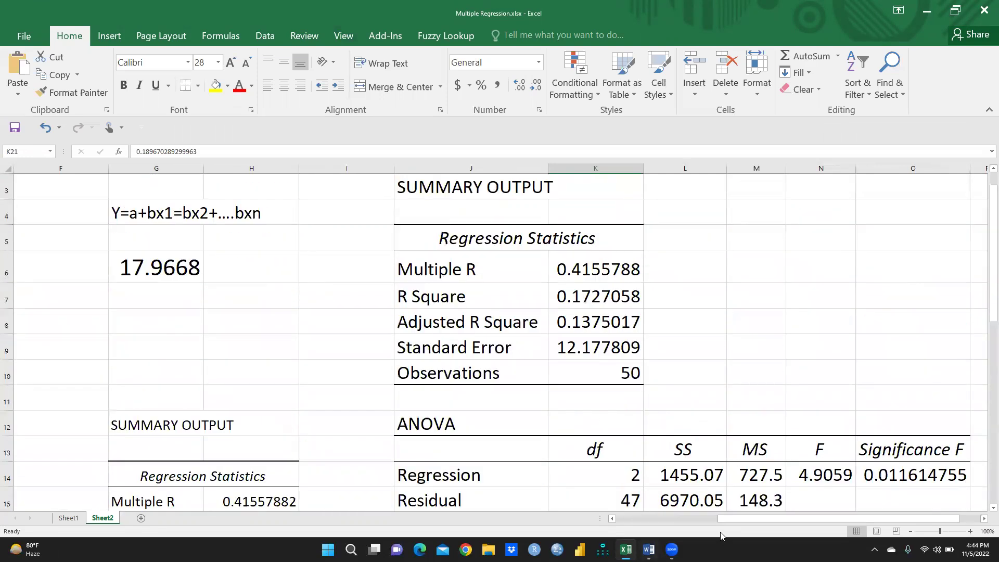
left_click_drag(723, 519, 622, 518)
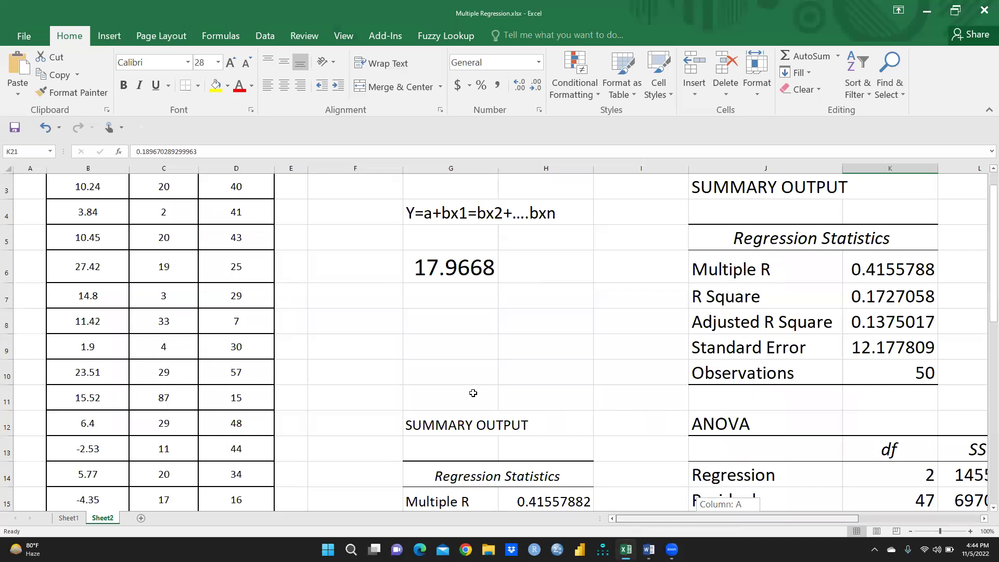
left_click_drag(473, 393, 520, 313)
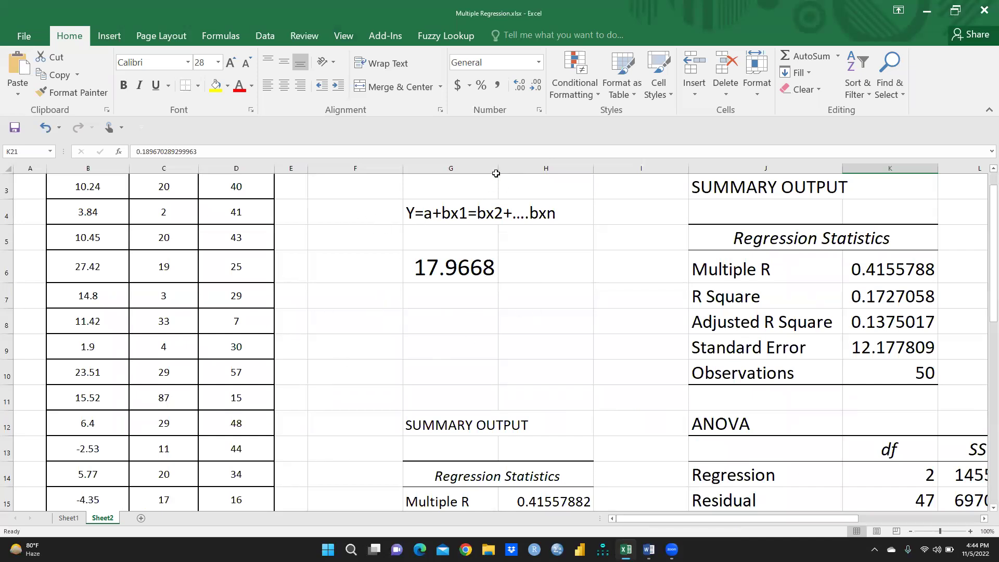
left_click_drag(498, 168, 515, 168)
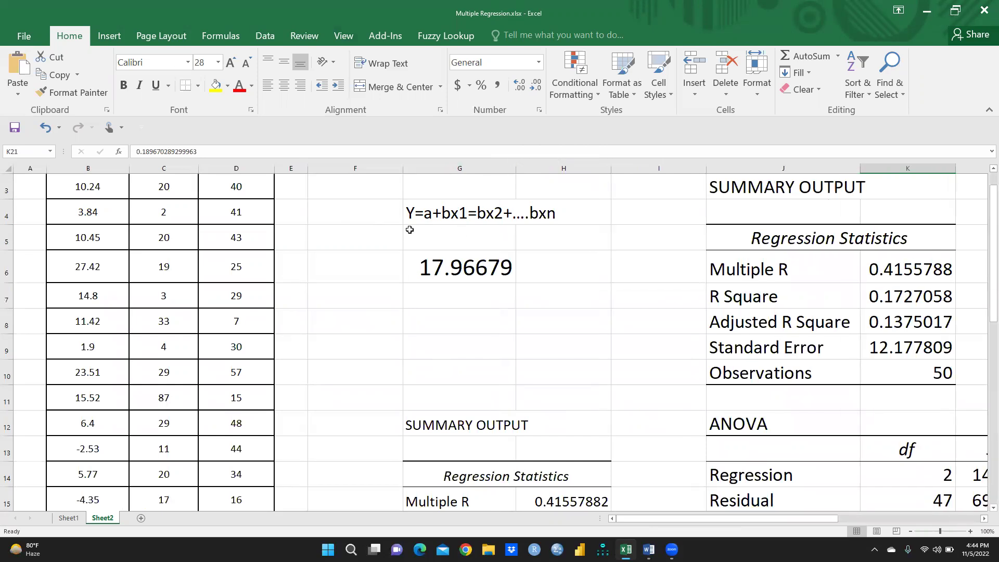
double_click(478, 213)
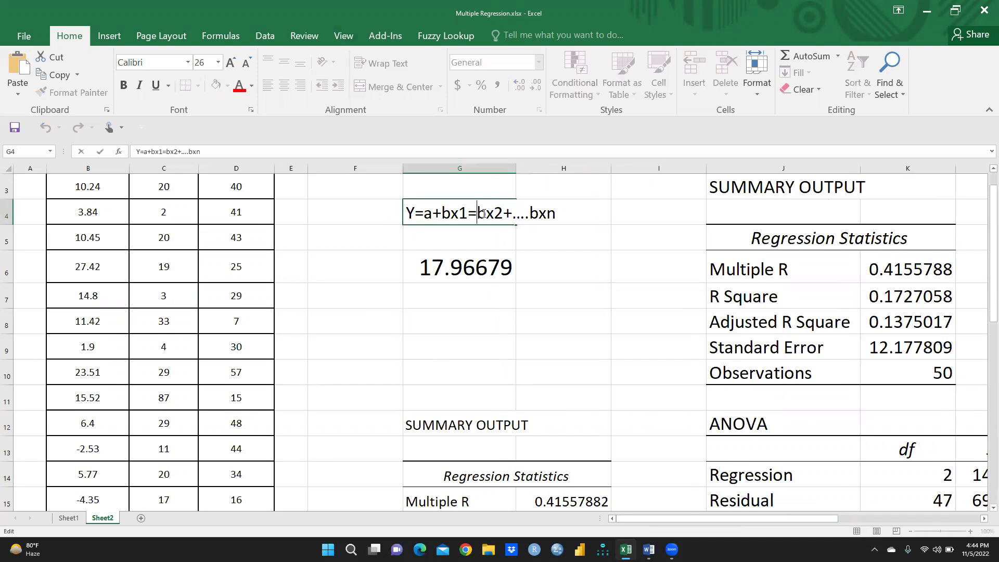
key("BackSpace")
type("+")
Start a prediction formula in G8 with the intercept coefficient in K19 as its first term.
left_click(416, 316)
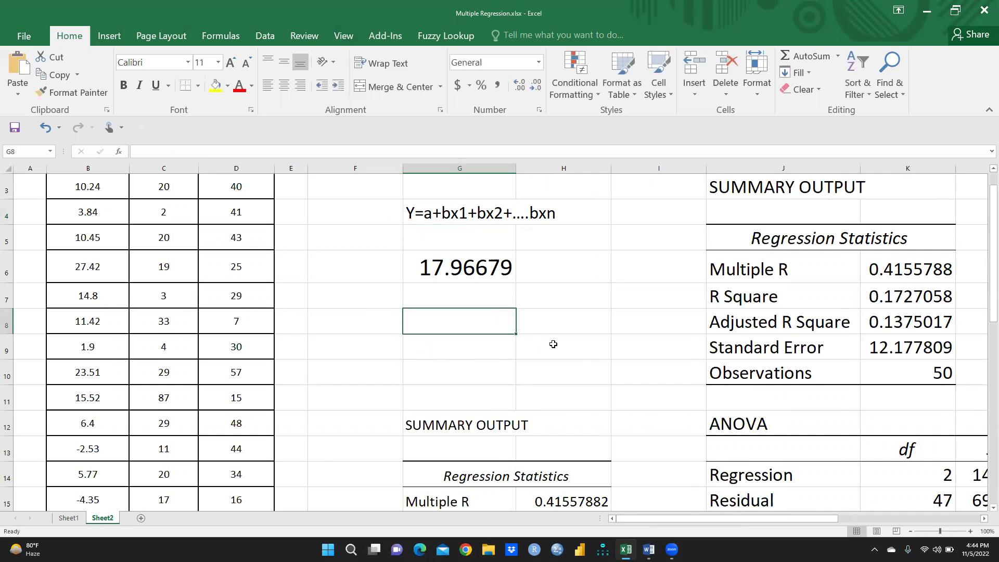
type("=")
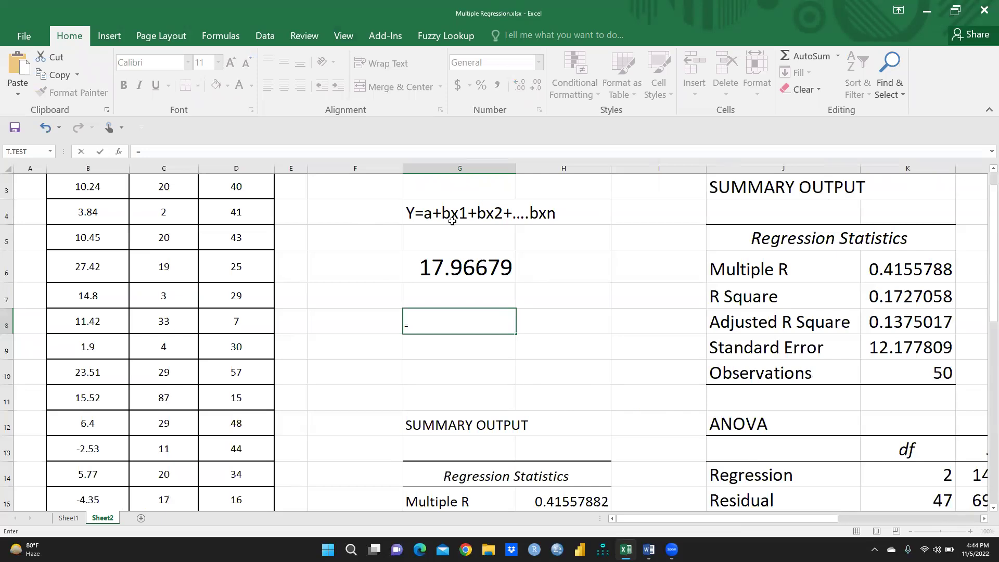
scroll(679, 292, "down", 2)
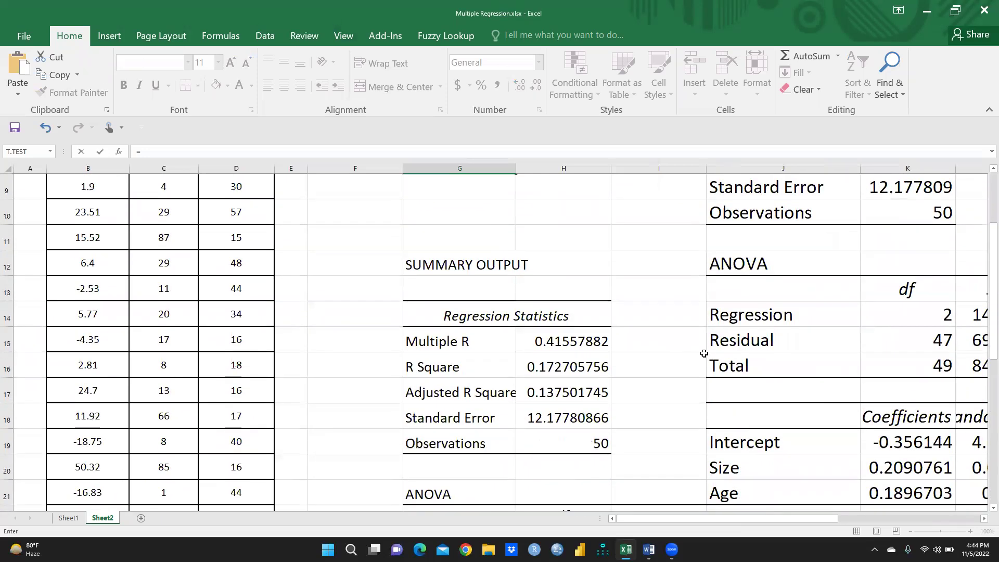
left_click(917, 442)
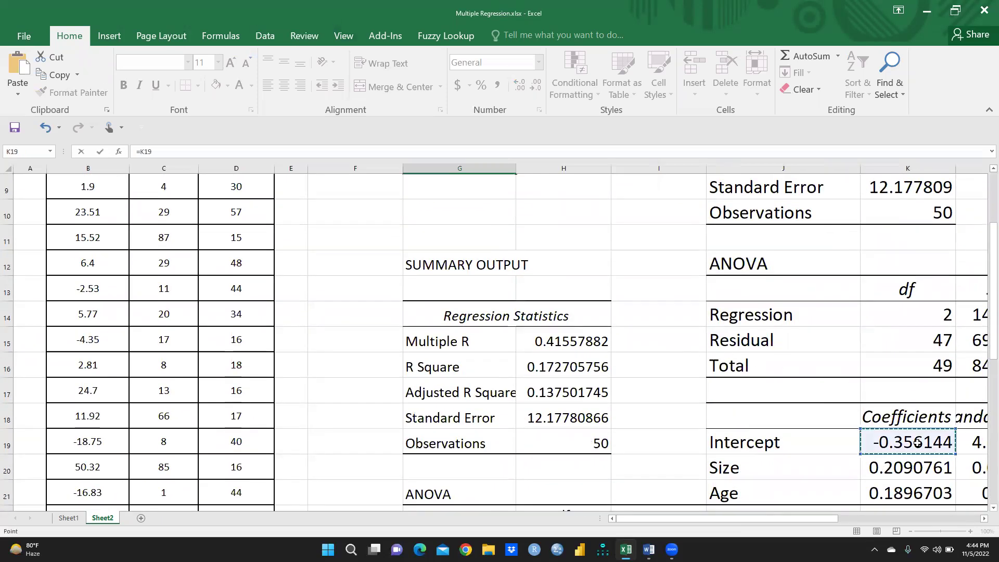
scroll(742, 359, "down", 2)
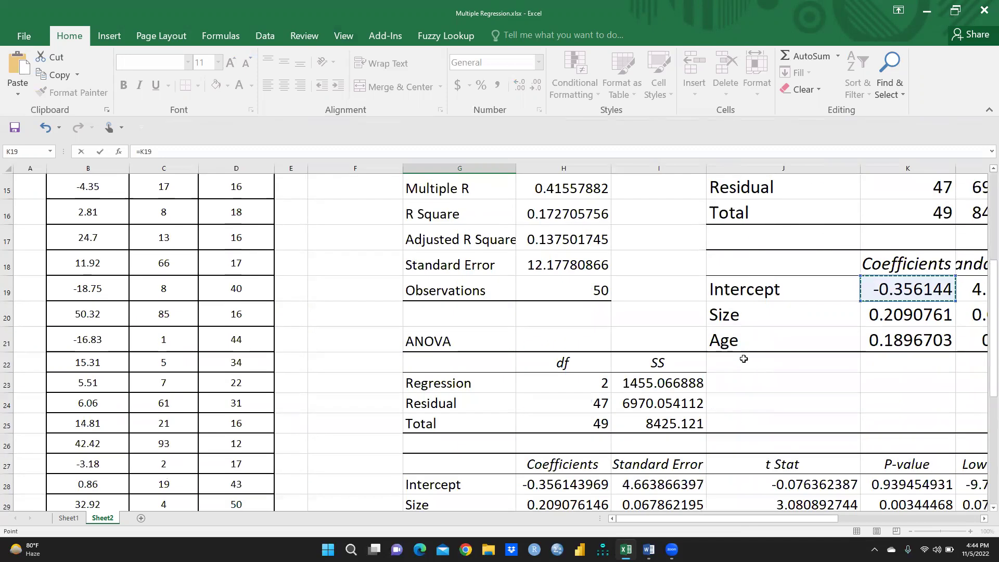
scroll(570, 296, "up", 4)
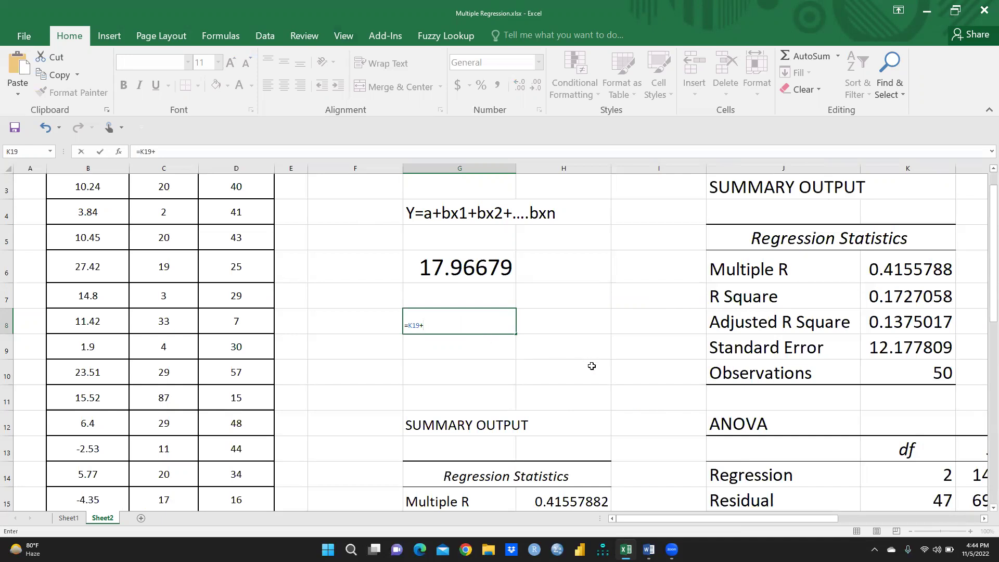
Add the Size coefficient multiplied by the highlighted size value to the formula, making it =K19+K20*C53.
scroll(705, 367, "down", 2)
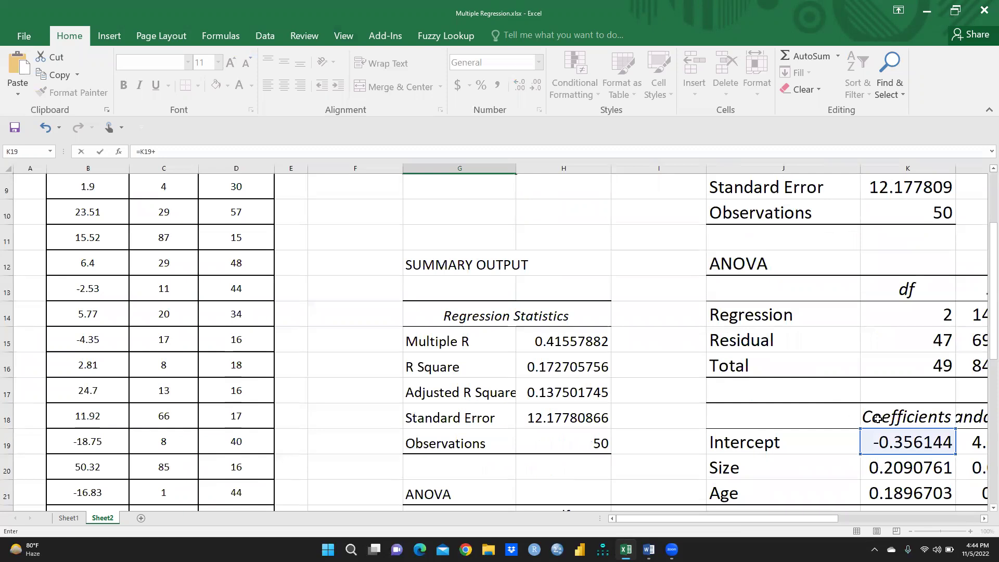
left_click(919, 470)
scroll(555, 319, "up", 2)
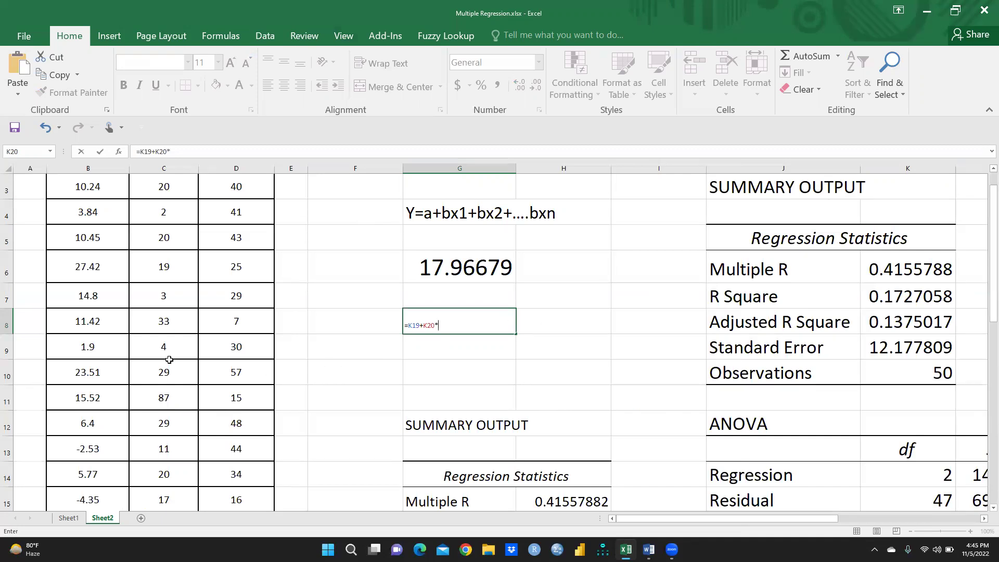
scroll(177, 390, "down", 2)
scroll(164, 420, "down", 12)
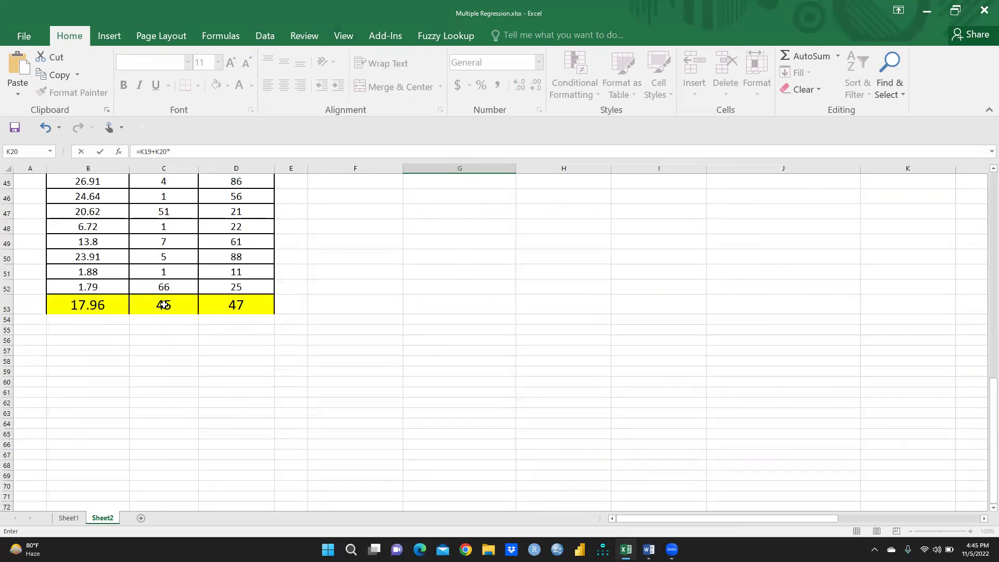
left_click(164, 305)
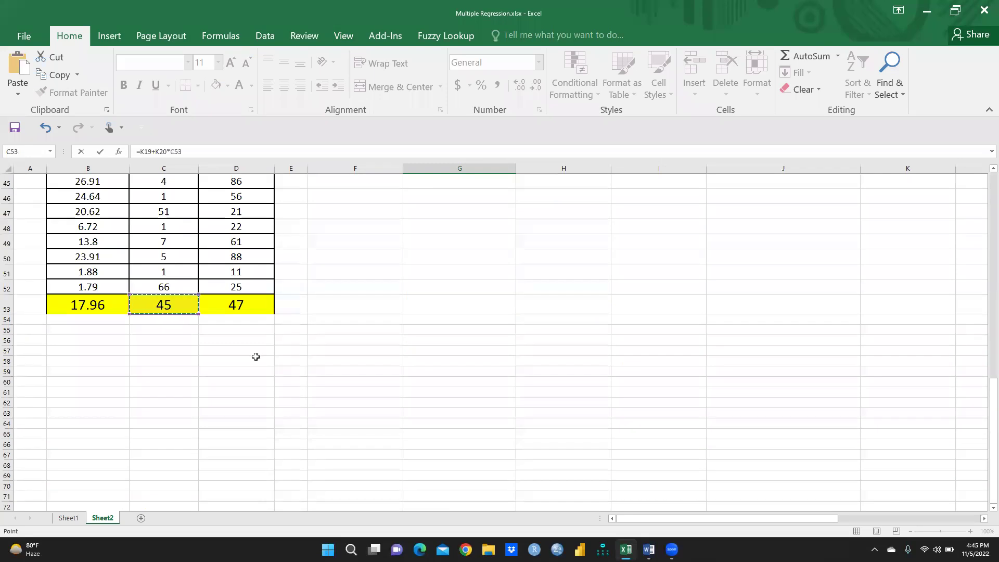
scroll(502, 398, "up", 10)
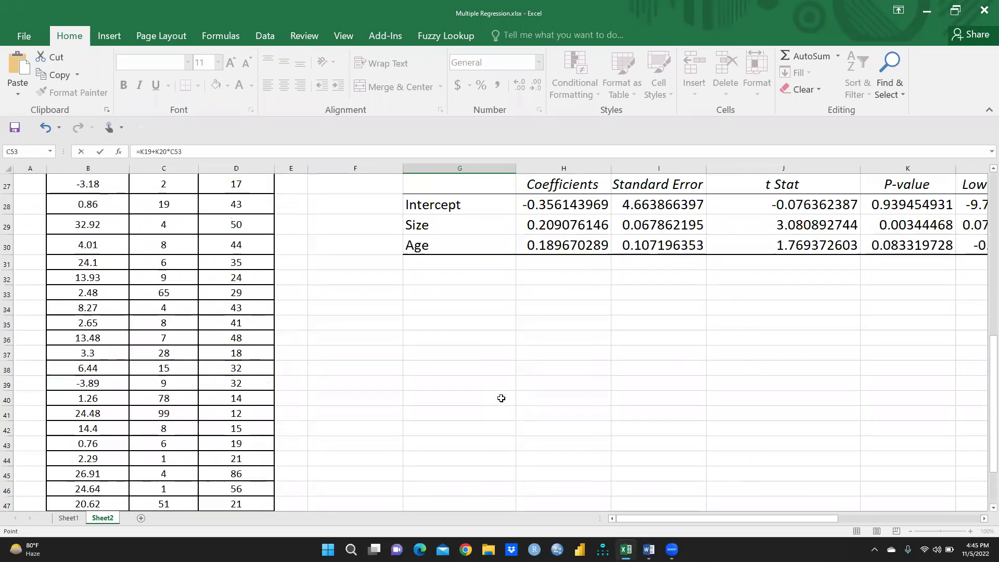
scroll(501, 398, "up", 5)
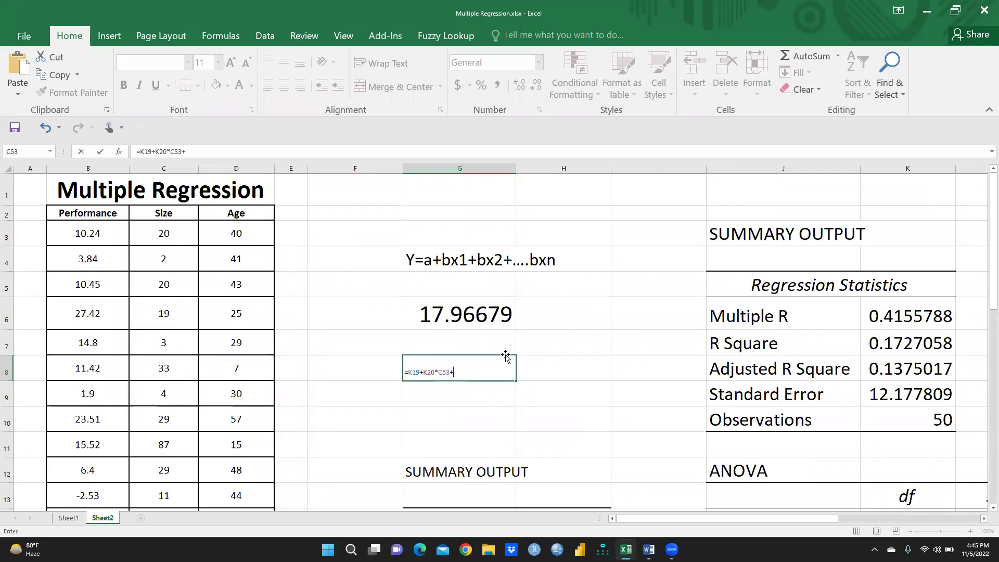
Add the Age coefficient multiplied by the highlighted age value and complete the formula as =K19+K20*C53+K21*D53.
scroll(725, 425, "down", 3)
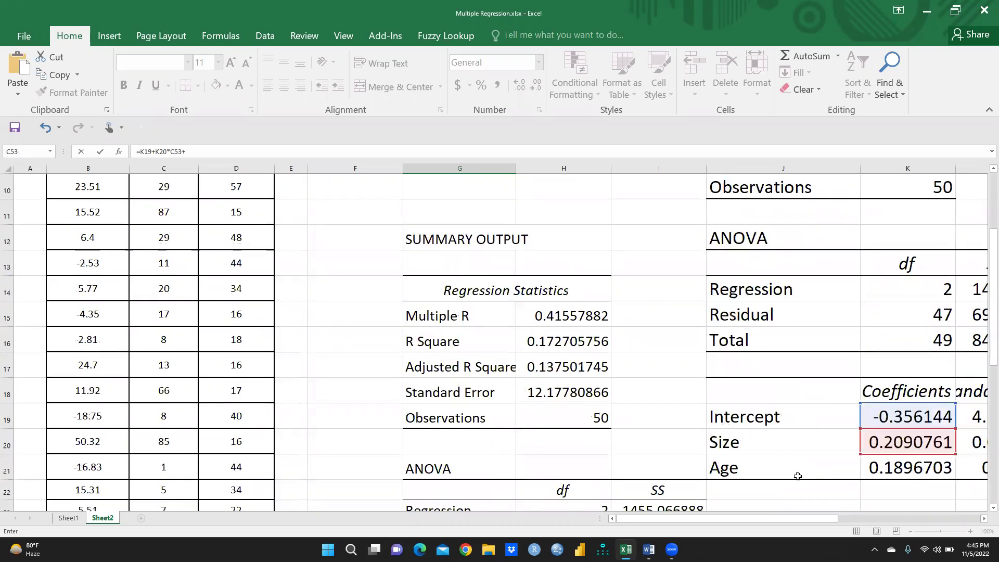
left_click(913, 470)
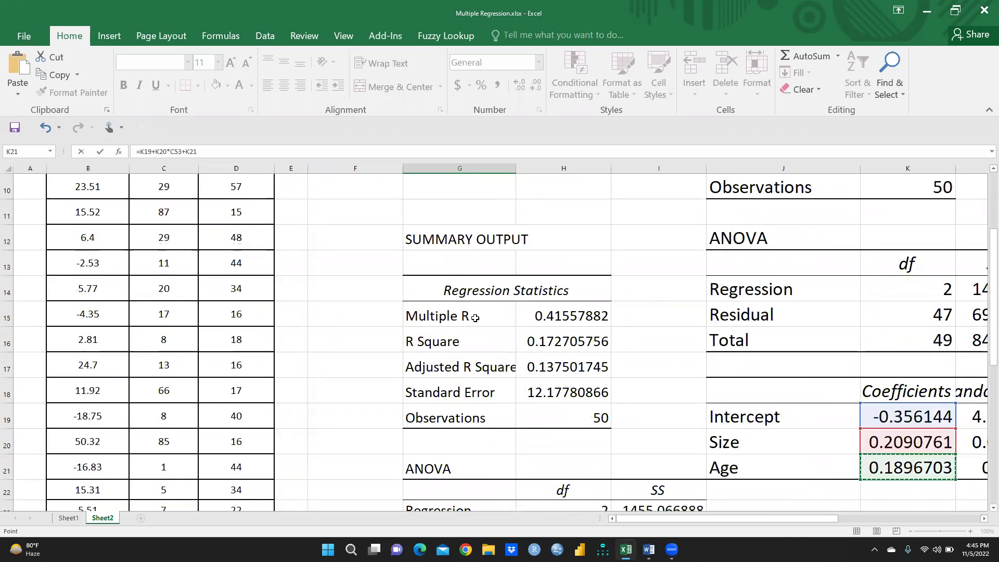
scroll(485, 332, "up", 3)
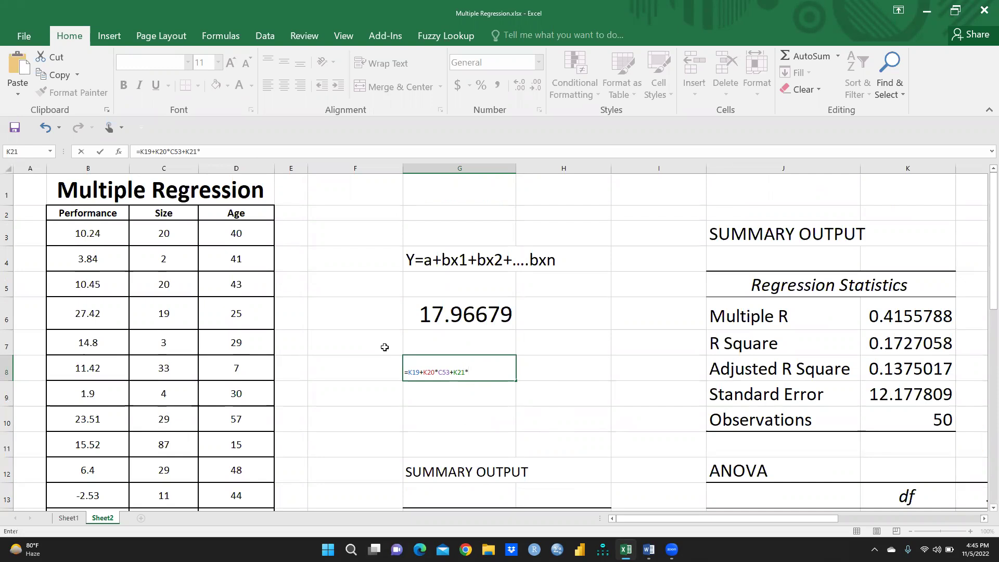
scroll(335, 381, "down", 14)
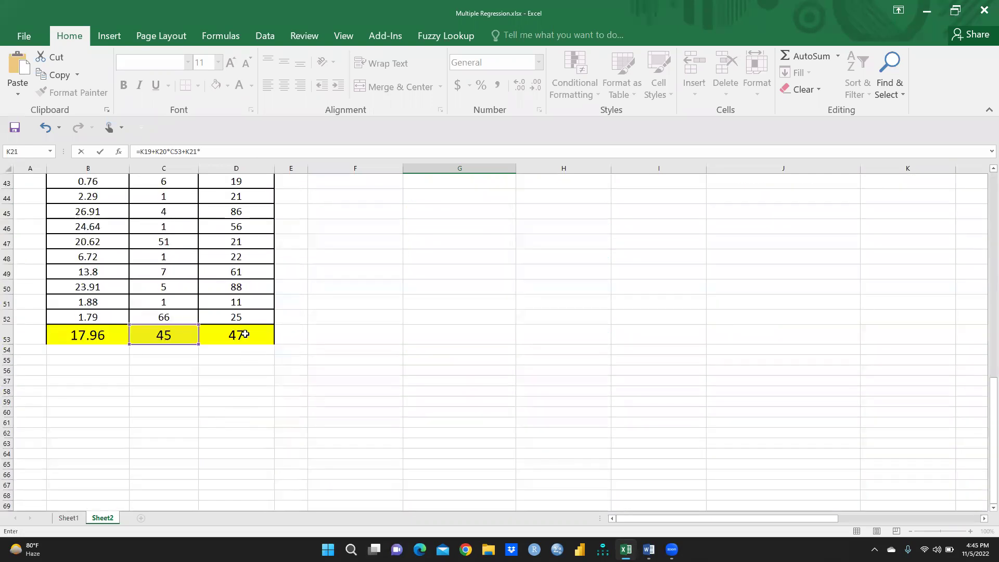
left_click(245, 334)
scroll(623, 413, "up", 10)
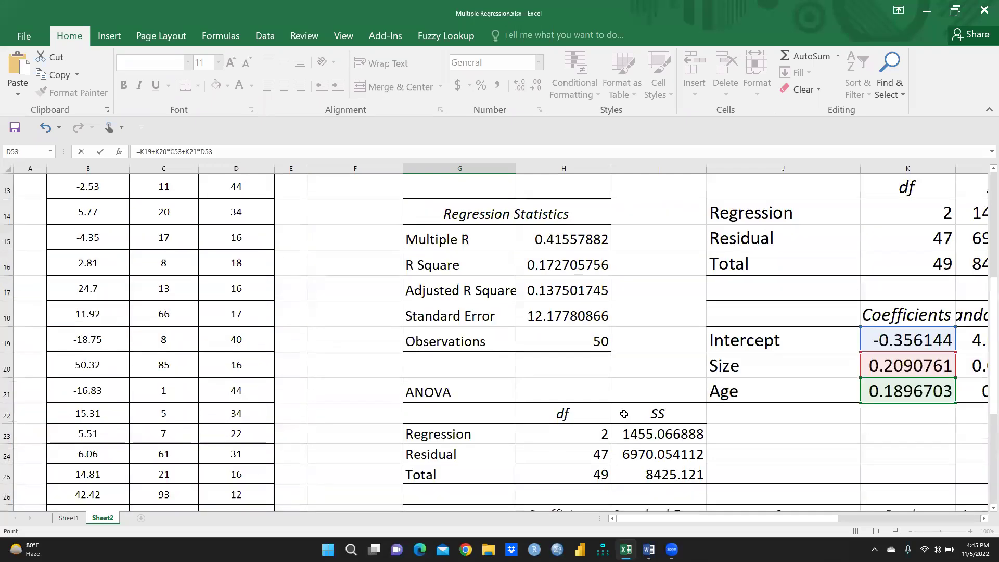
scroll(624, 413, "up", 4)
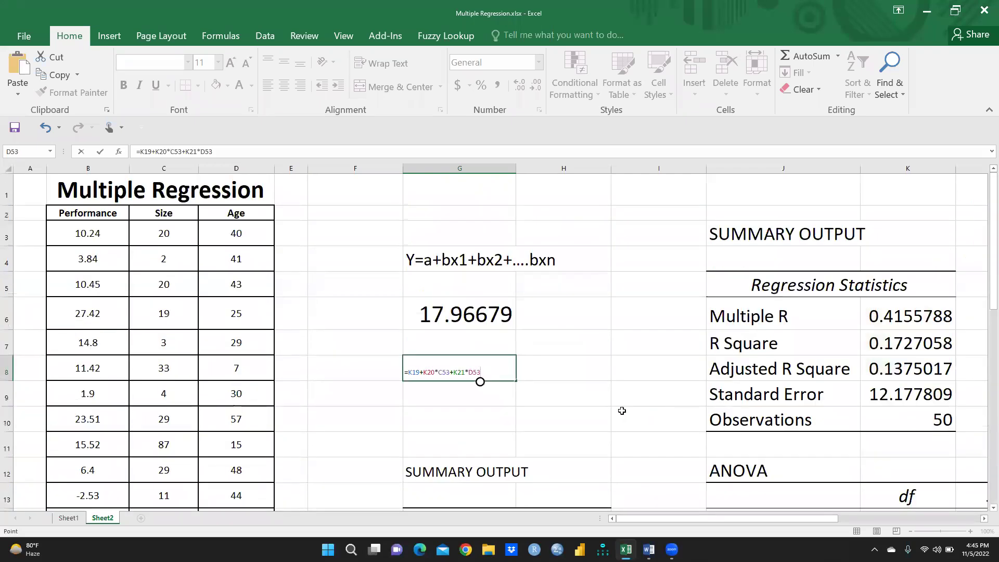
key("Return")
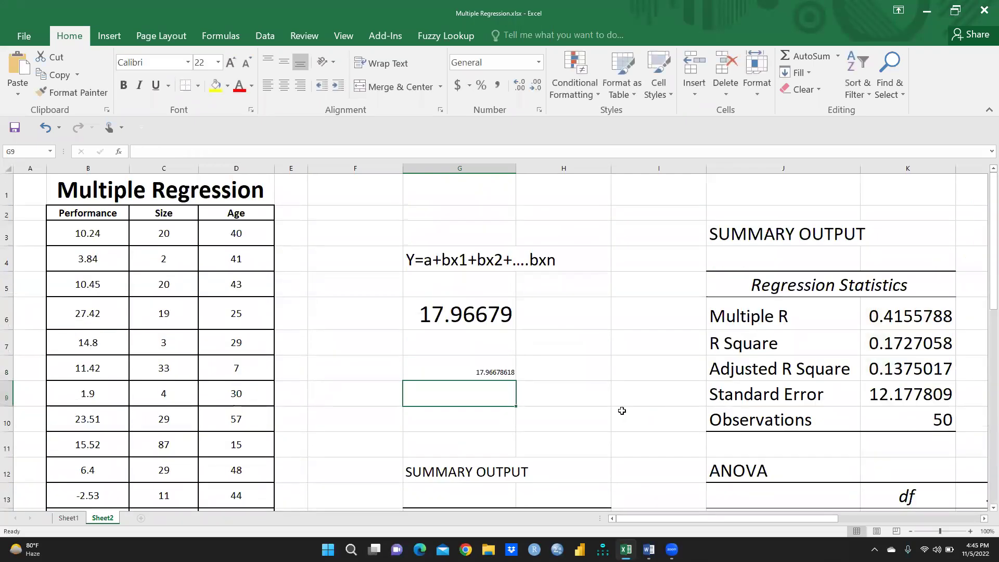
Format the predicted performance value in G8 as bold with font size 24.
left_click(454, 367)
left_click(218, 62)
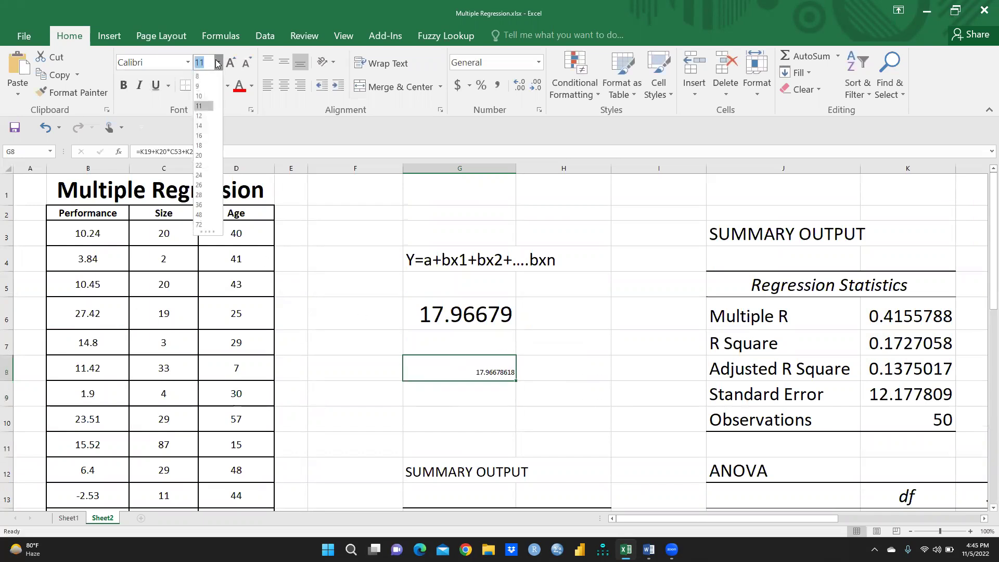
left_click(200, 176)
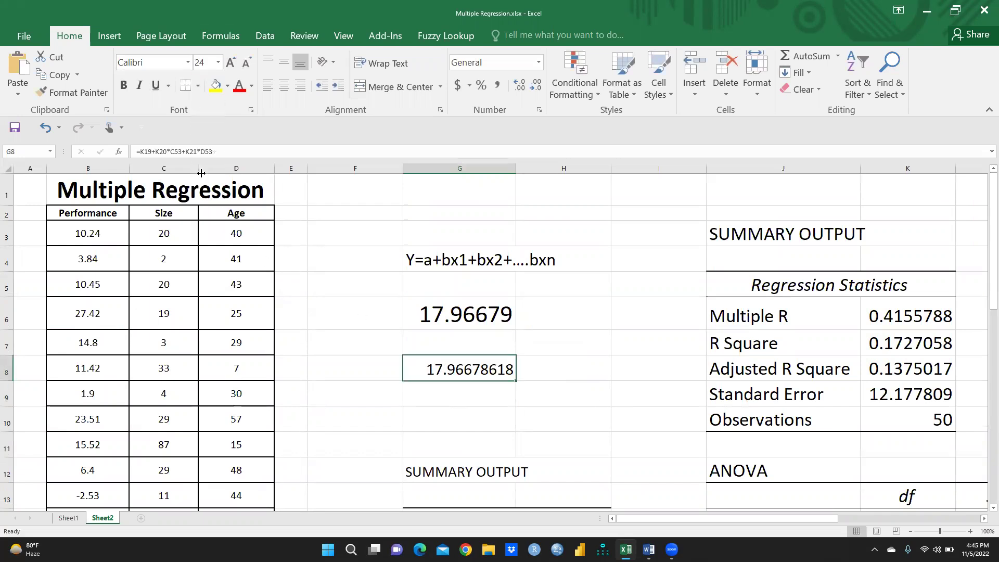
left_click(123, 84)
left_click(559, 337)
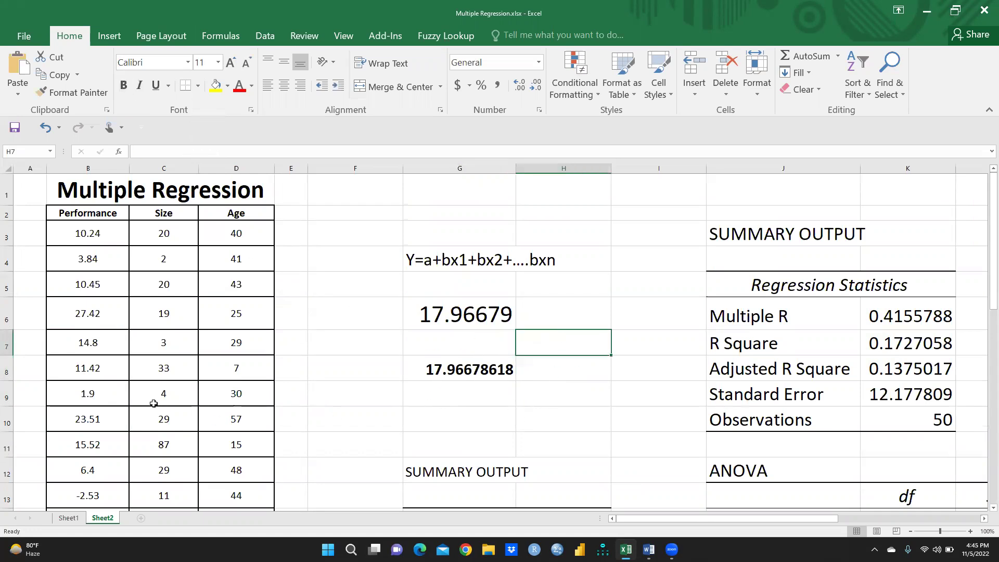
Compare the predicted value in G8 with the highlighted performance value in row 53 of the data table.
scroll(153, 403, "down", 13)
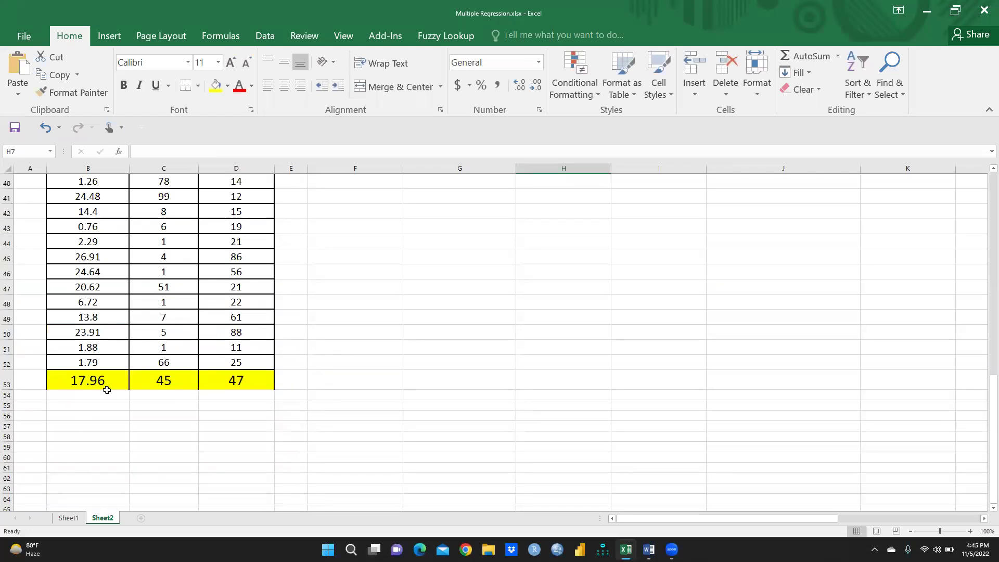
scroll(554, 427, "up", 9)
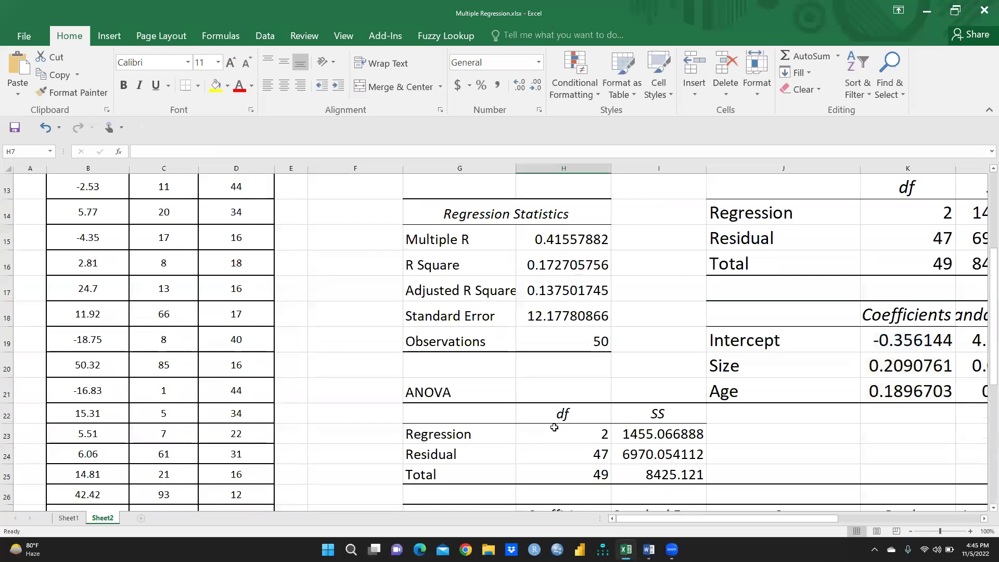
scroll(554, 427, "up", 4)
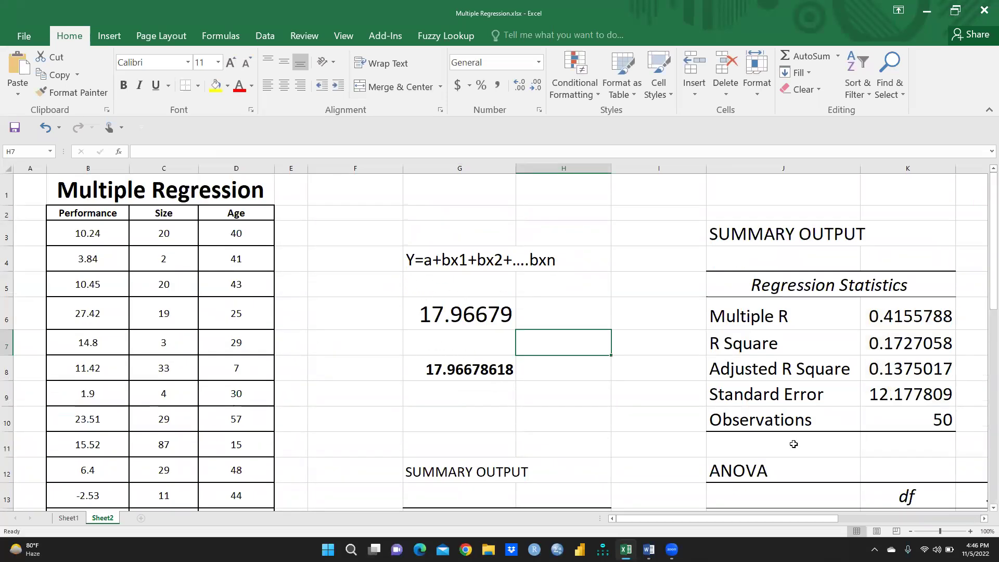
Review the Intercept, Size and Age coefficients in K19 to K21 of the enlarged regression output.
scroll(791, 443, "down", 3)
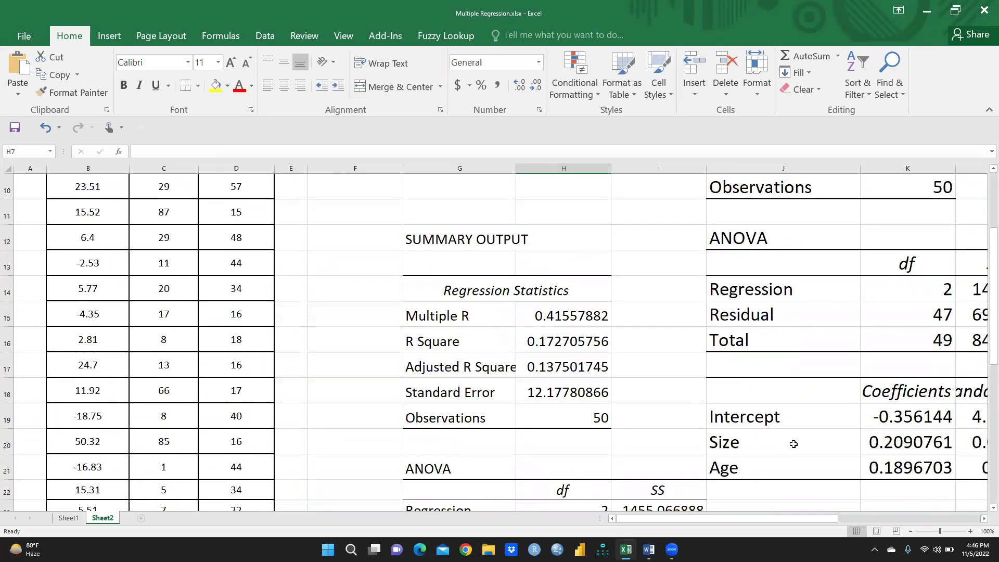
left_click(916, 414)
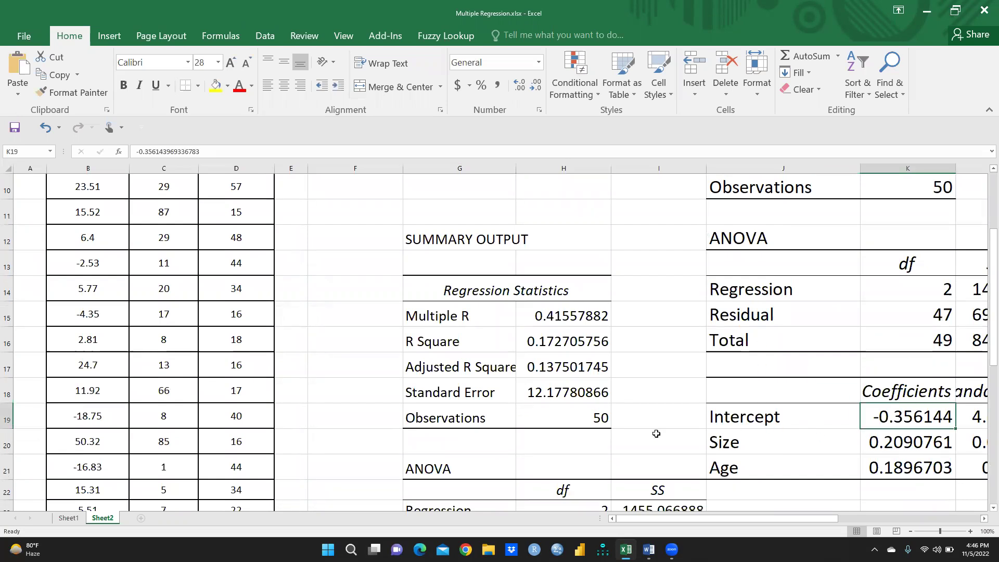
left_click(915, 444)
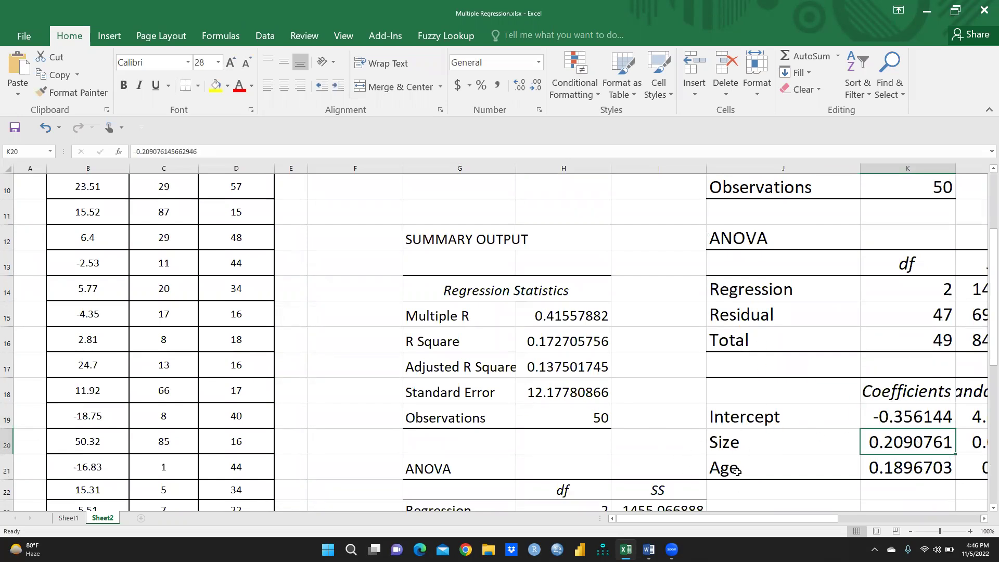
left_click(910, 470)
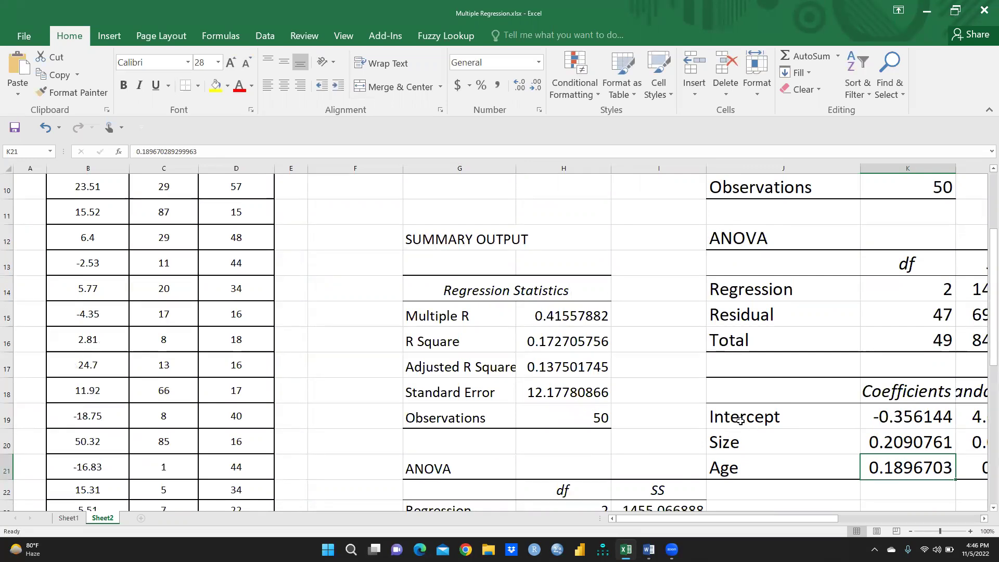
scroll(423, 422, "up", 3)
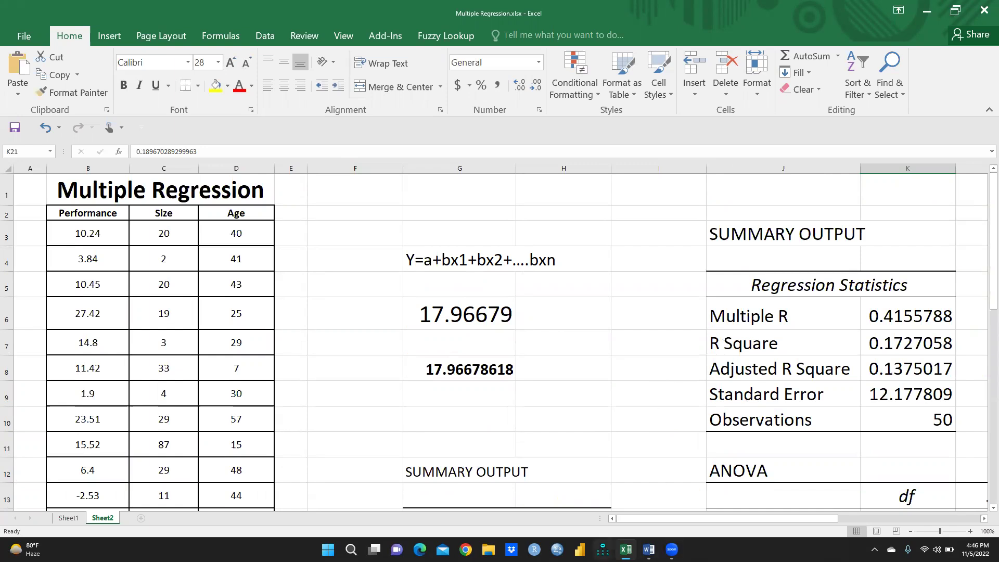
Switch to the Regression.docx document in Word and go to the hypotheses and interpretation heading below the firm data table.
left_click(648, 548)
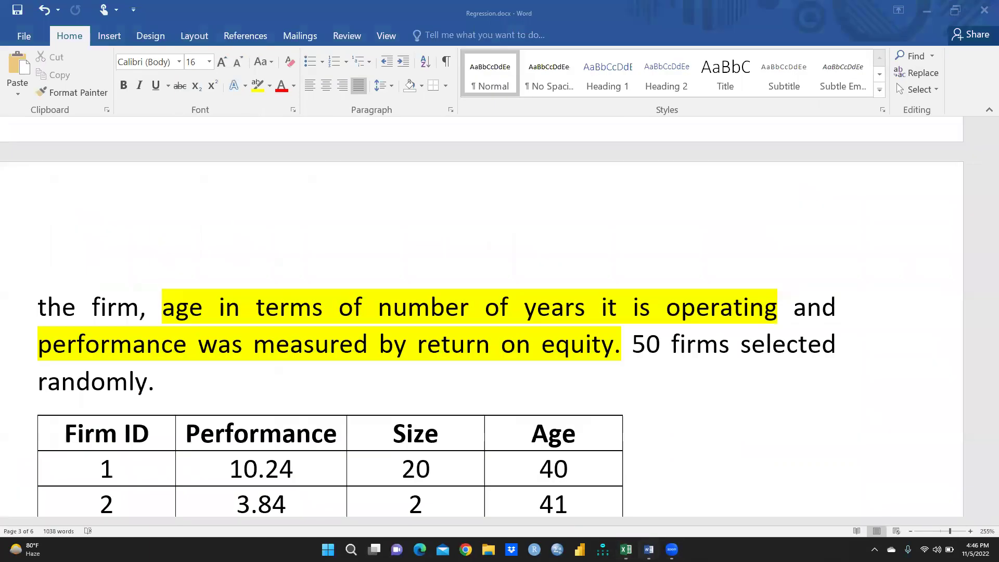
scroll(454, 375, "down", 5)
scroll(454, 374, "down", 20)
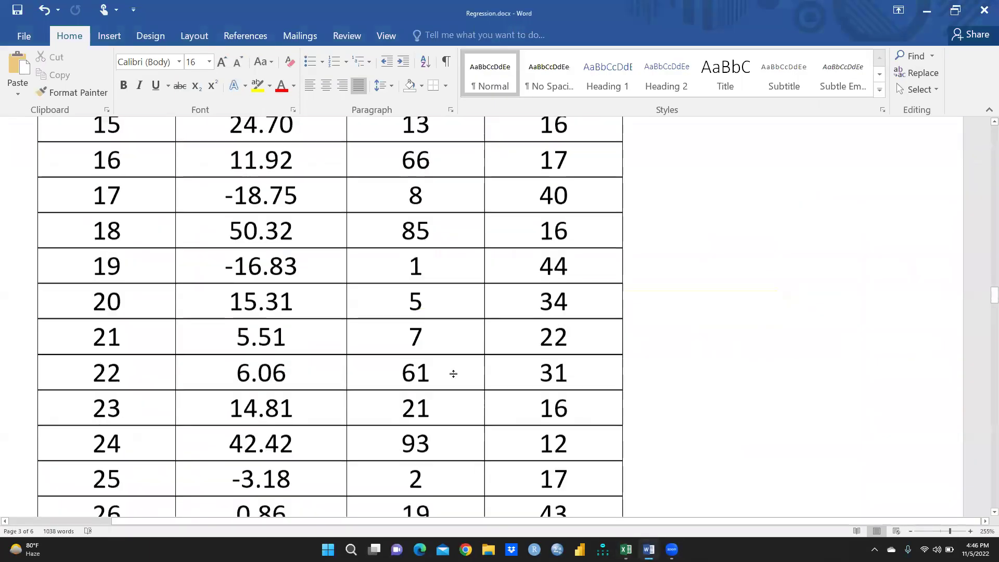
scroll(455, 375, "down", 9)
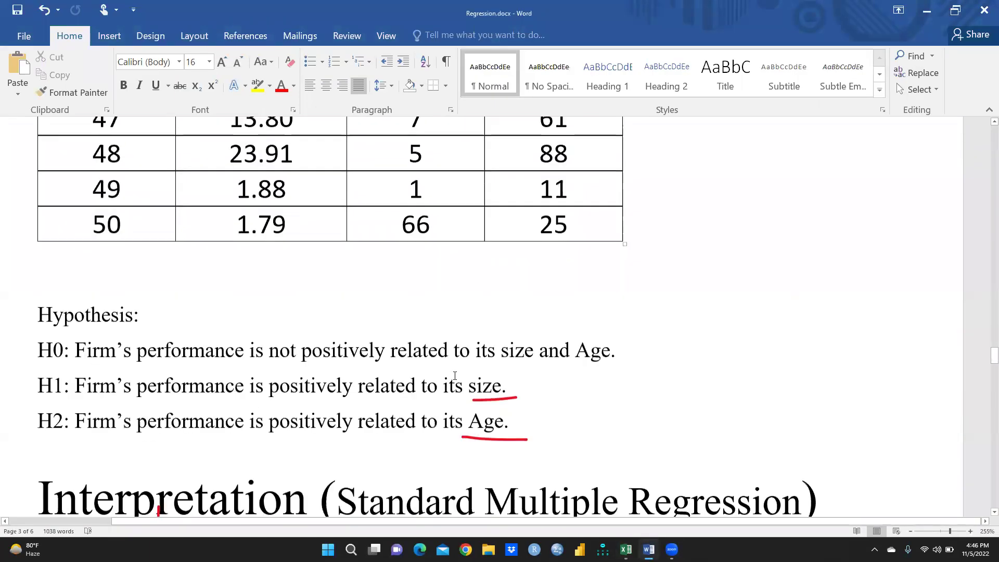